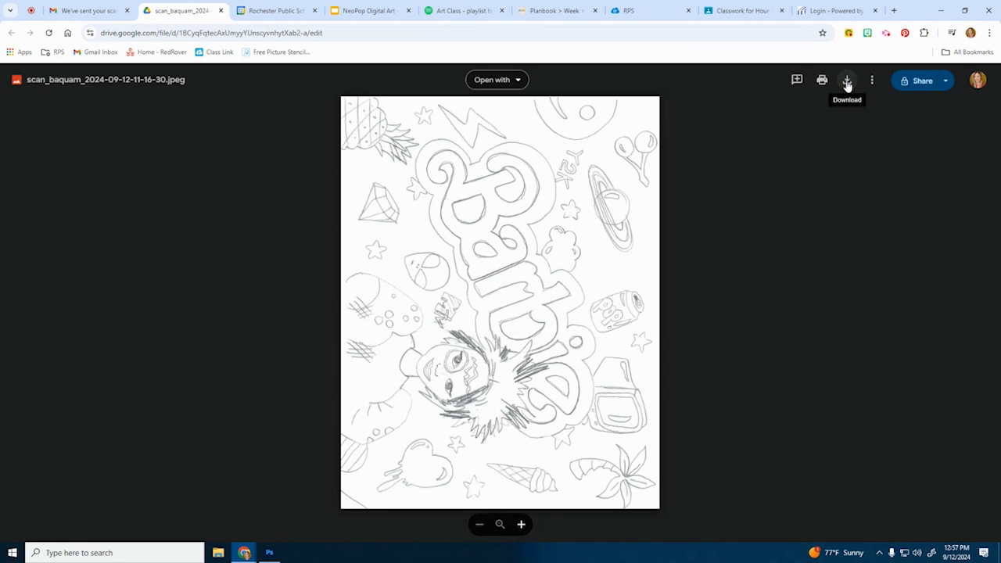
Download the scanned Barbie sketch from Google Drive, switch to Photoshop and open the downloaded JPEG copy ending in (1).
{"action": "left_click", "coordinate": [872, 81]}
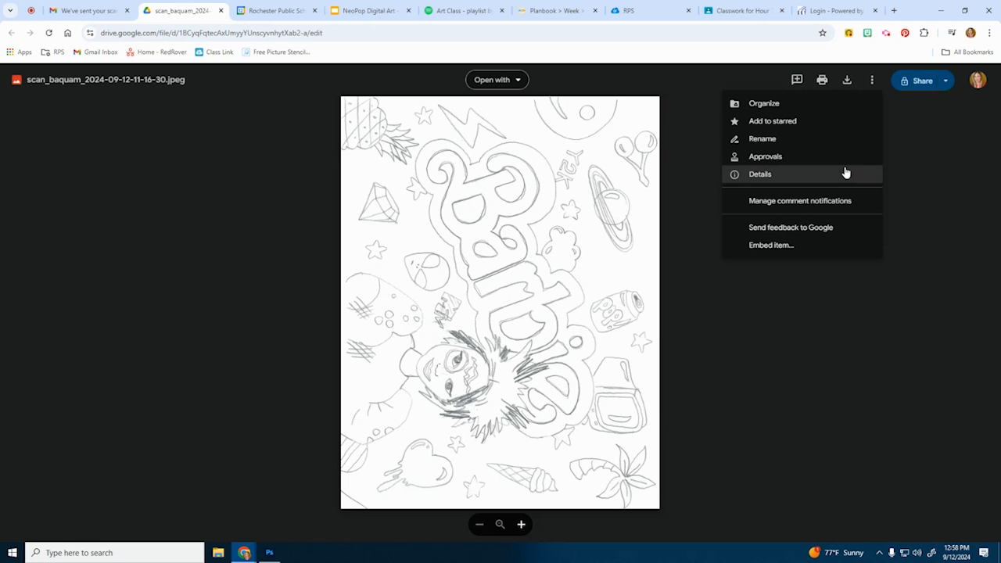
{"action": "left_click", "coordinate": [849, 82]}
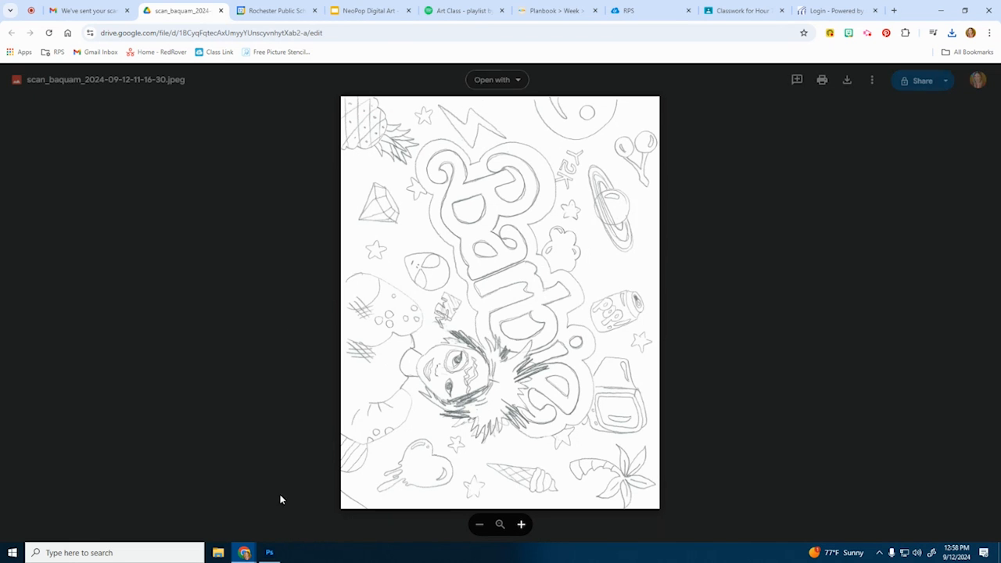
{"action": "left_click", "coordinate": [270, 553]}
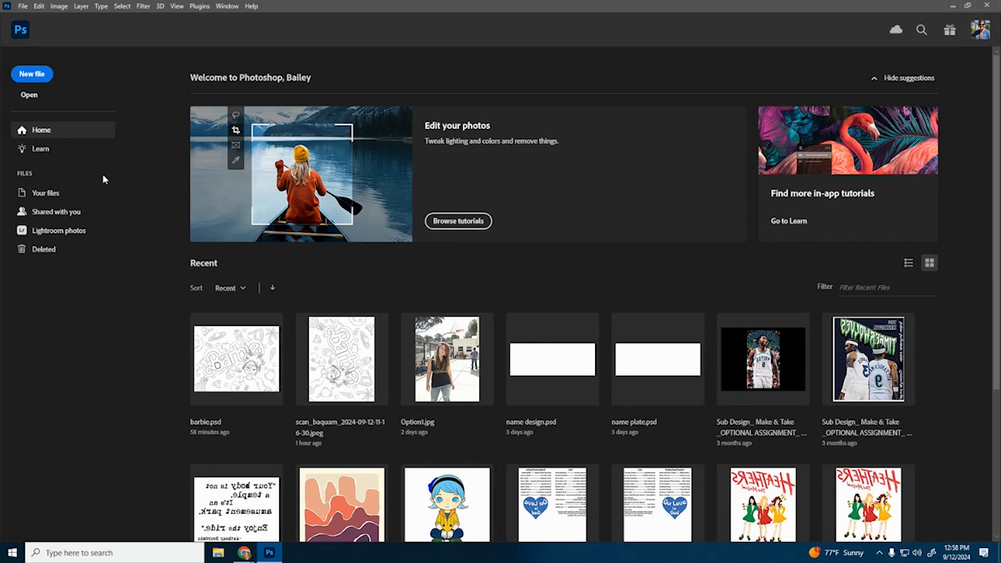
{"action": "left_click", "coordinate": [29, 96]}
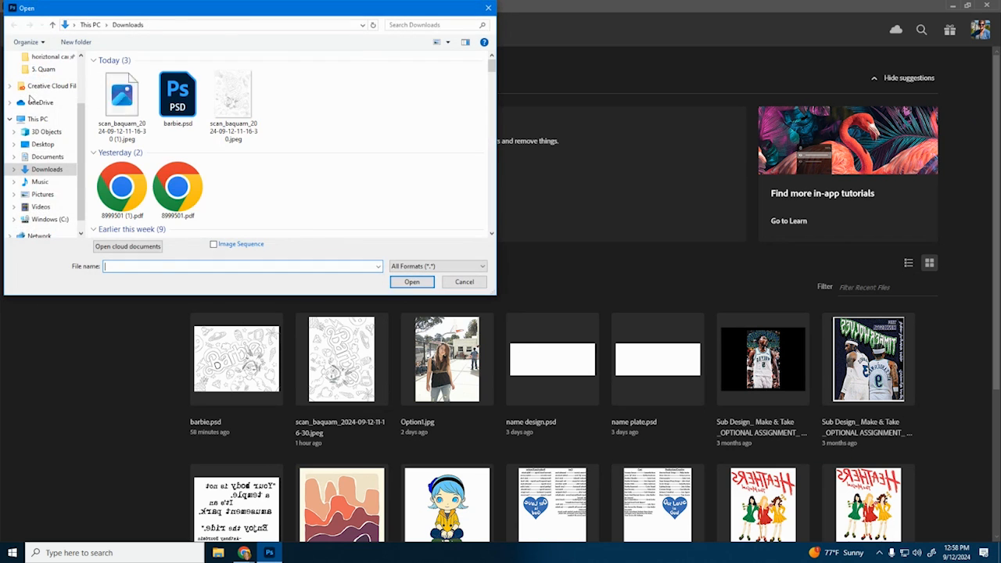
{"action": "double_click", "coordinate": [113, 102]}
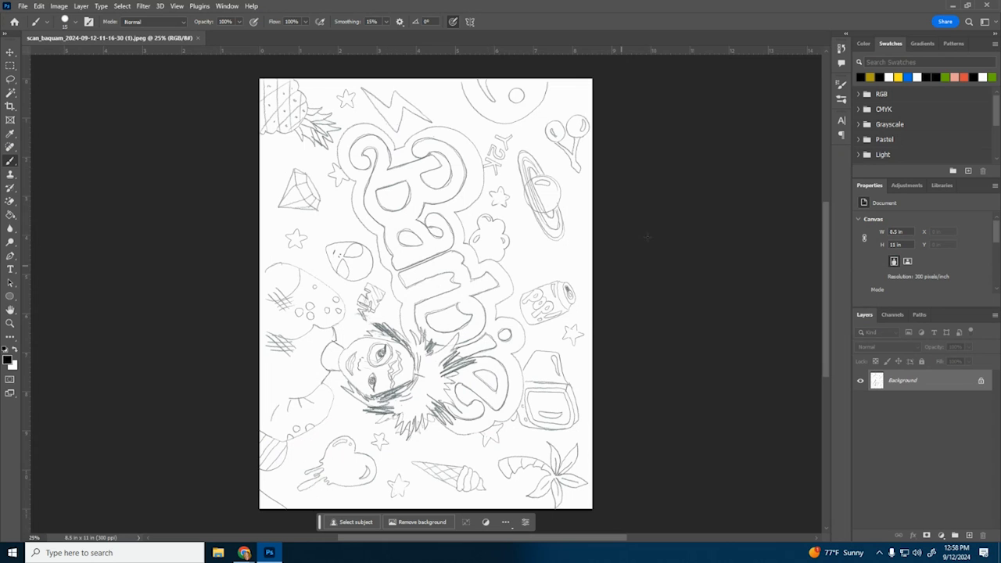
Rotate the whole image 90° counterclockwise so the Barbie sketch is in landscape orientation.
{"action": "left_click", "coordinate": [59, 7]}
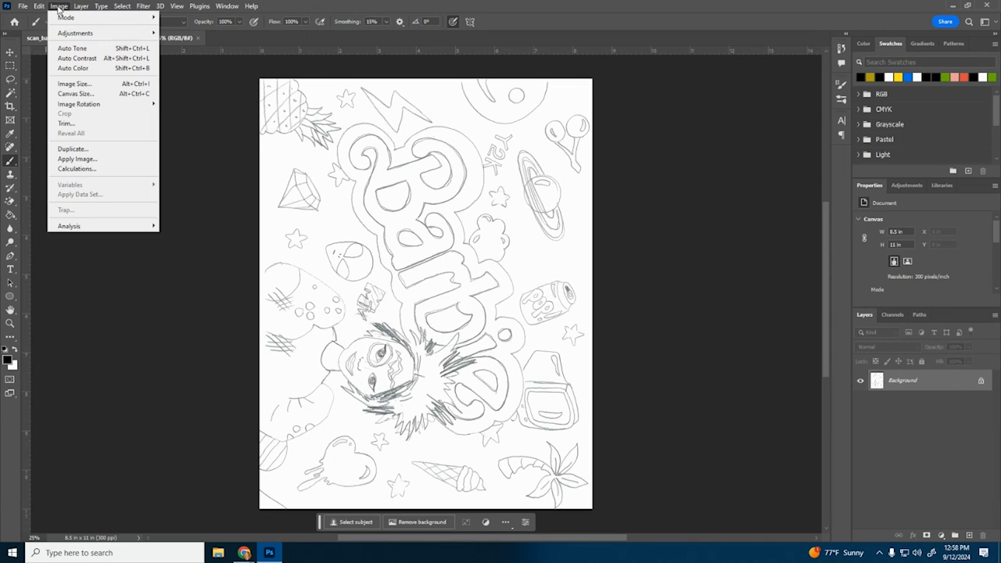
{"action": "mouse_move", "coordinate": [83, 107]}
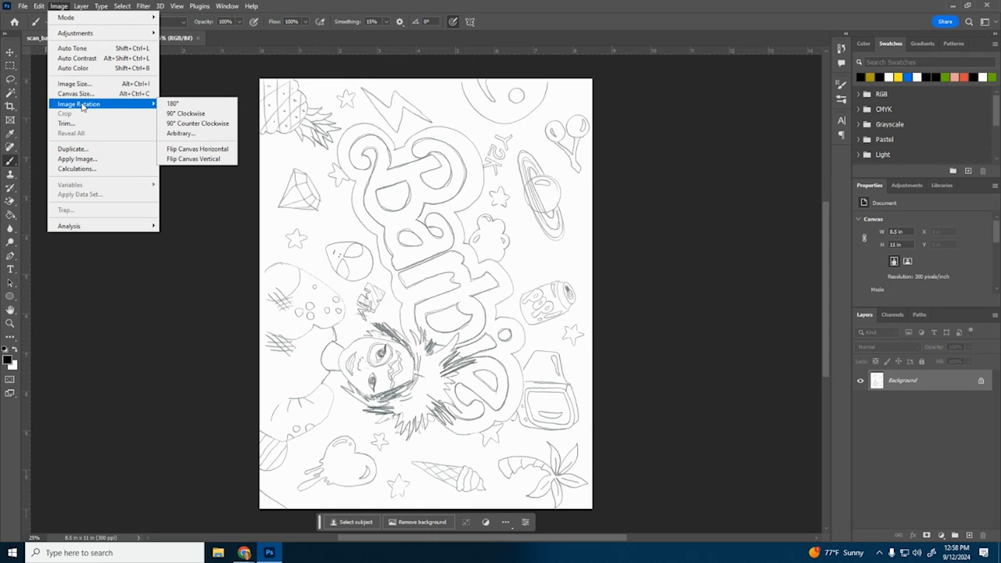
{"action": "left_click", "coordinate": [188, 124]}
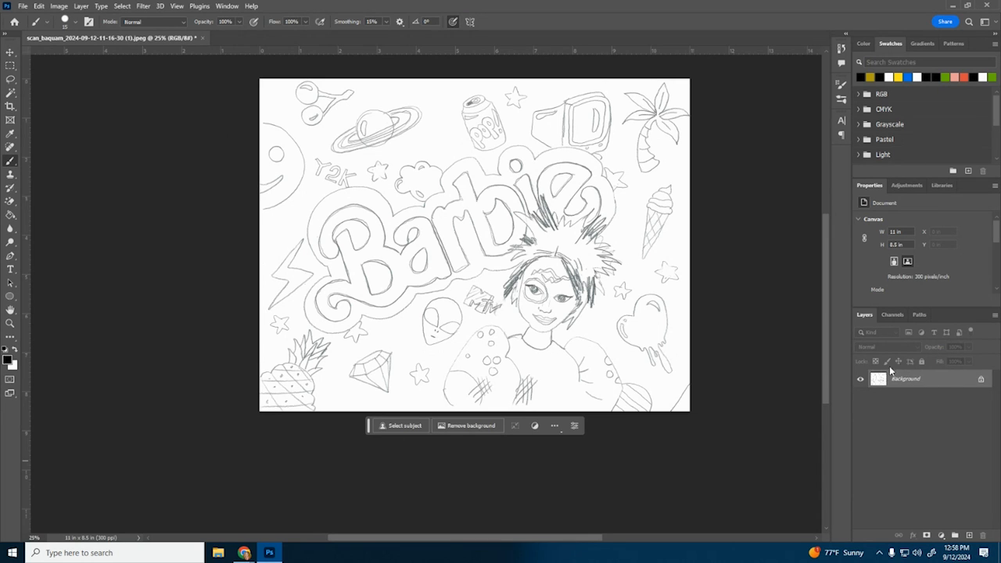
Add a new layer above the Background and name it "drawing".
{"action": "left_click", "coordinate": [968, 537]}
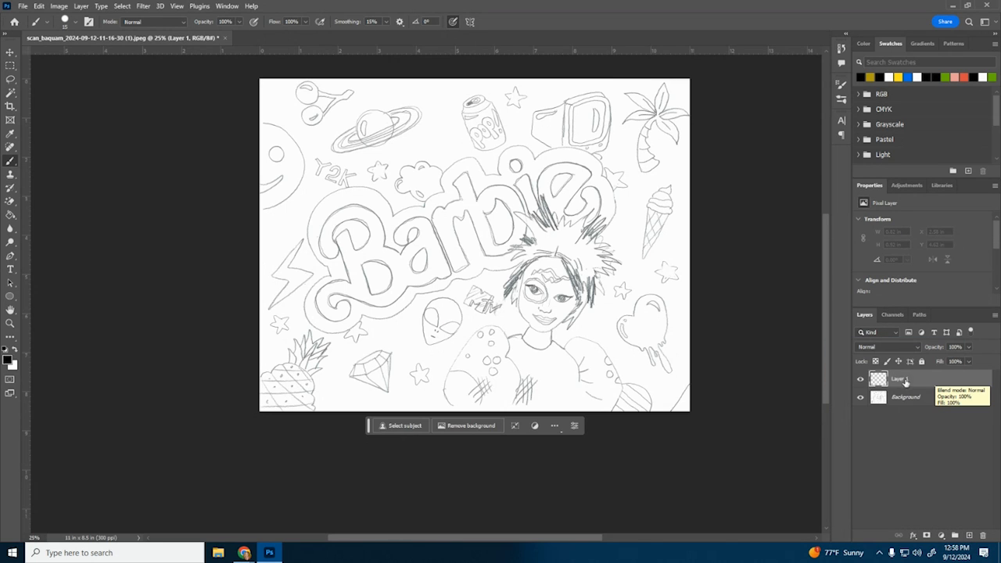
{"action": "double_click", "coordinate": [899, 378]}
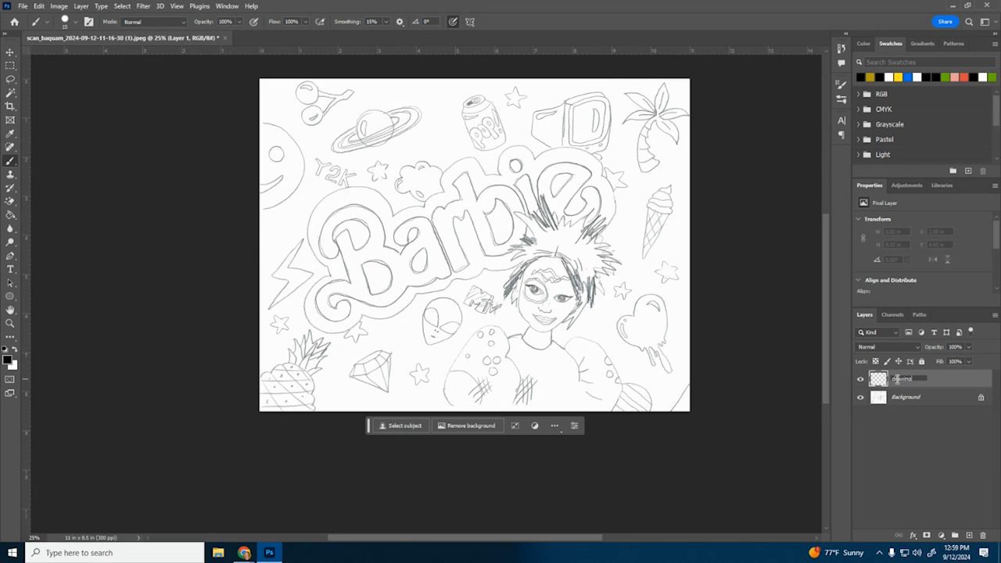
{"action": "key", "text": "Return"}
Try a short black stroke above the letter B with the 15 px Hard Round brush and undo it.
{"action": "left_click", "coordinate": [76, 23]}
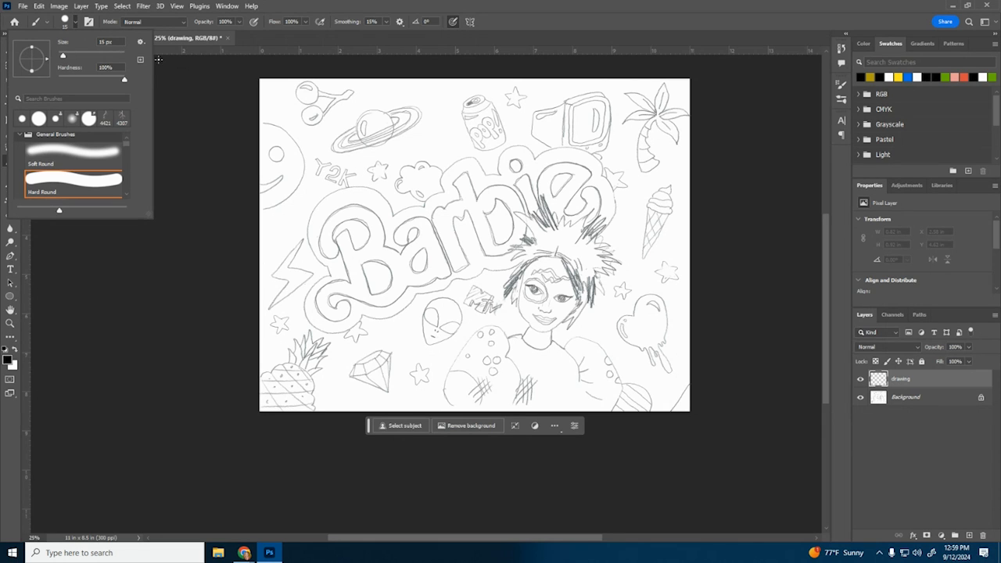
{"action": "left_click", "coordinate": [316, 188]}
{"action": "left_click_drag", "start_coordinate": [316, 189], "coordinate": [352, 208]}
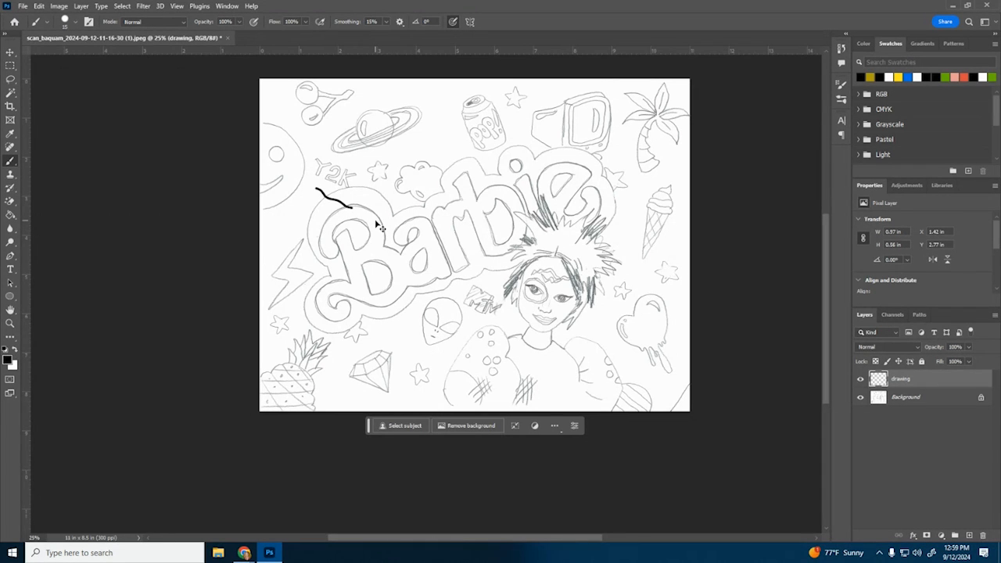
{"action": "key", "text": "ctrl+z"}
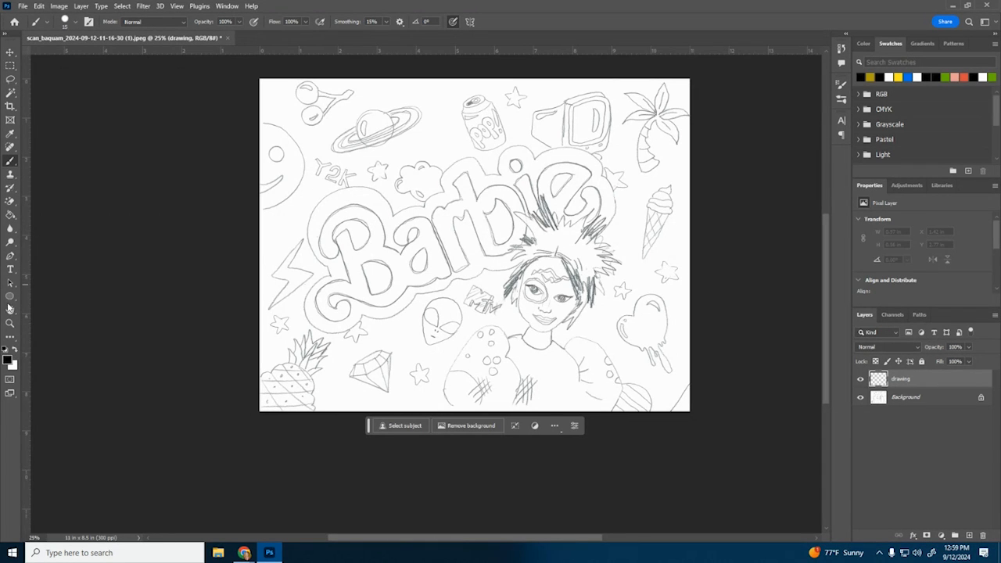
Zoom in on the Barbie lettering and back out to inspect the sketch lines.
{"action": "left_click", "coordinate": [10, 322]}
{"action": "left_click", "coordinate": [355, 255]}
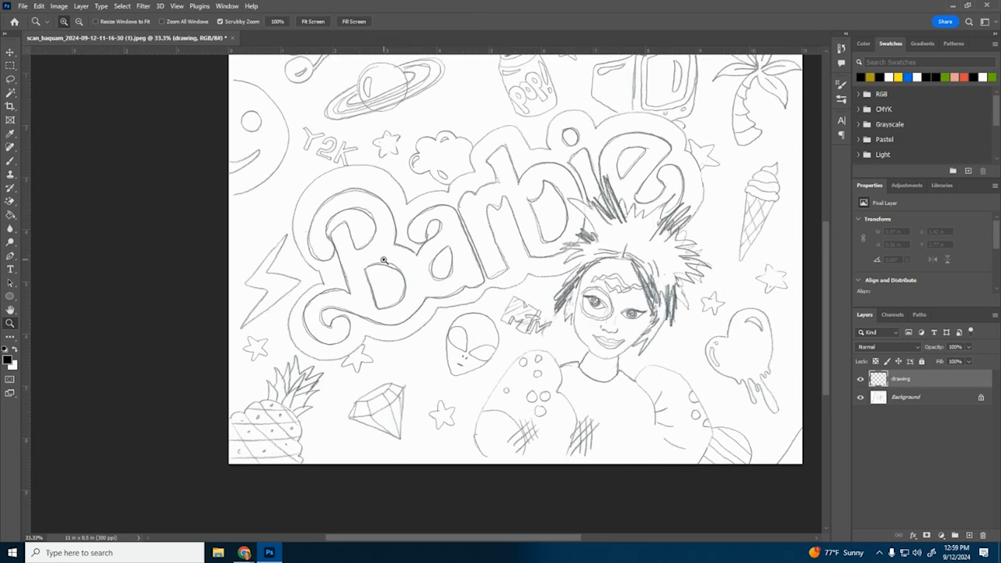
{"action": "left_click", "coordinate": [403, 263]}
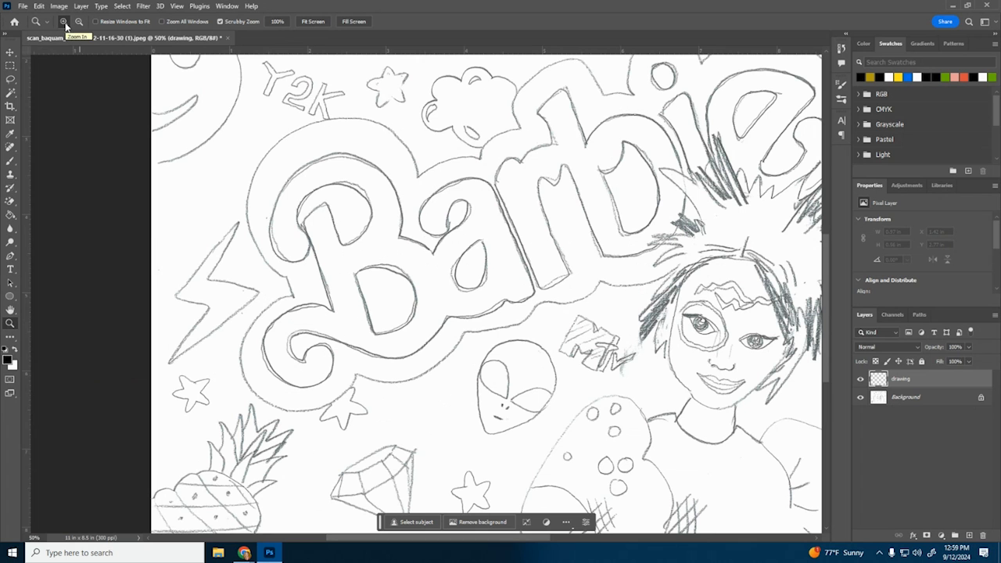
{"action": "left_click", "coordinate": [373, 237]}
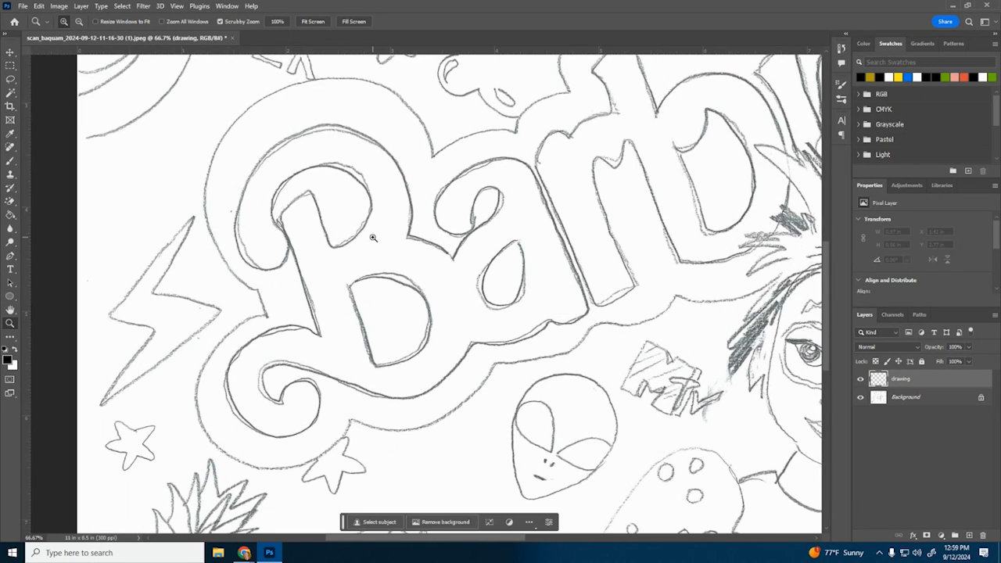
{"action": "key", "text": "ctrl+z"}
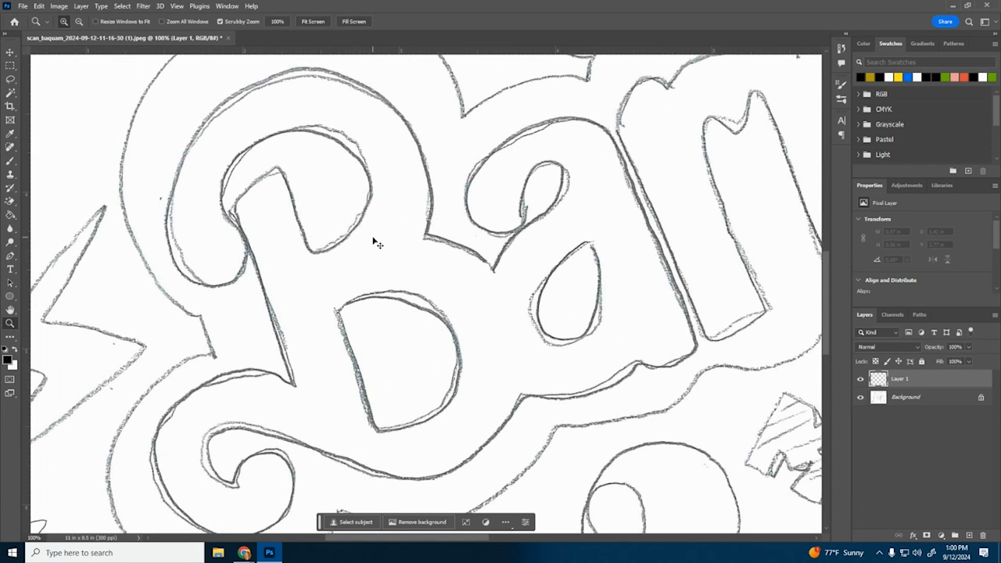
{"action": "left_click", "coordinate": [79, 21]}
{"action": "left_click", "coordinate": [349, 260]}
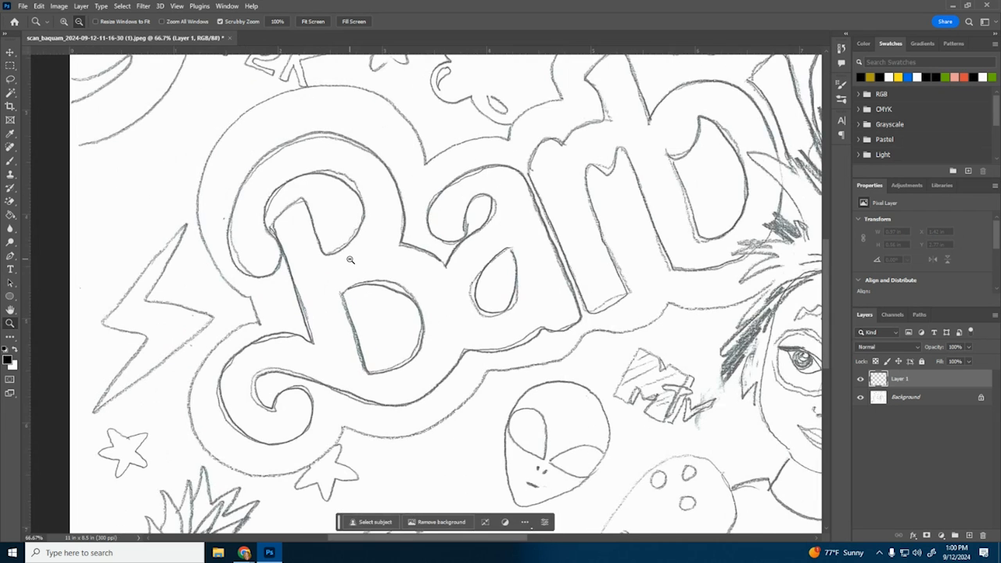
{"action": "left_click", "coordinate": [349, 259]}
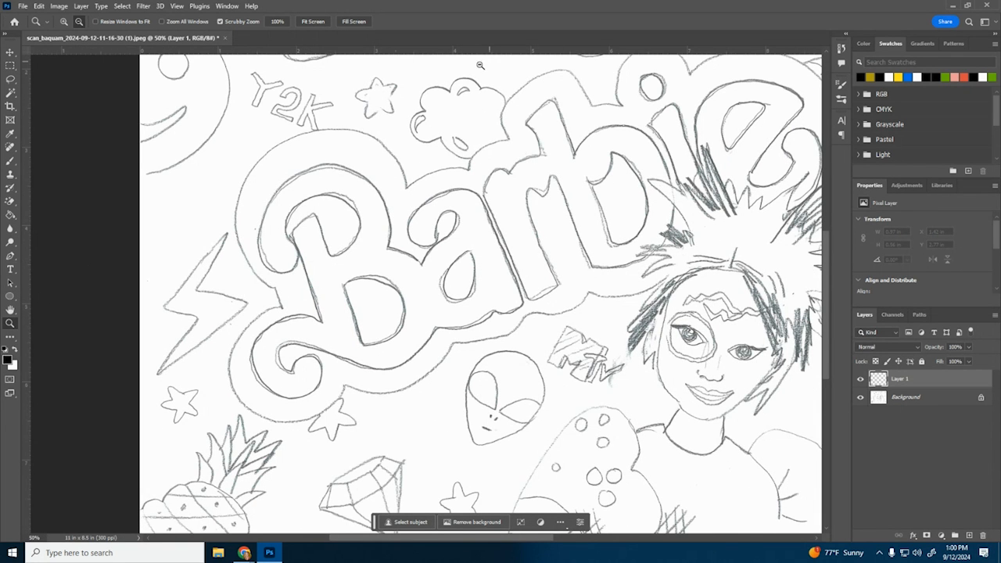
{"action": "left_click_drag", "start_coordinate": [567, 221], "coordinate": [431, 225]}
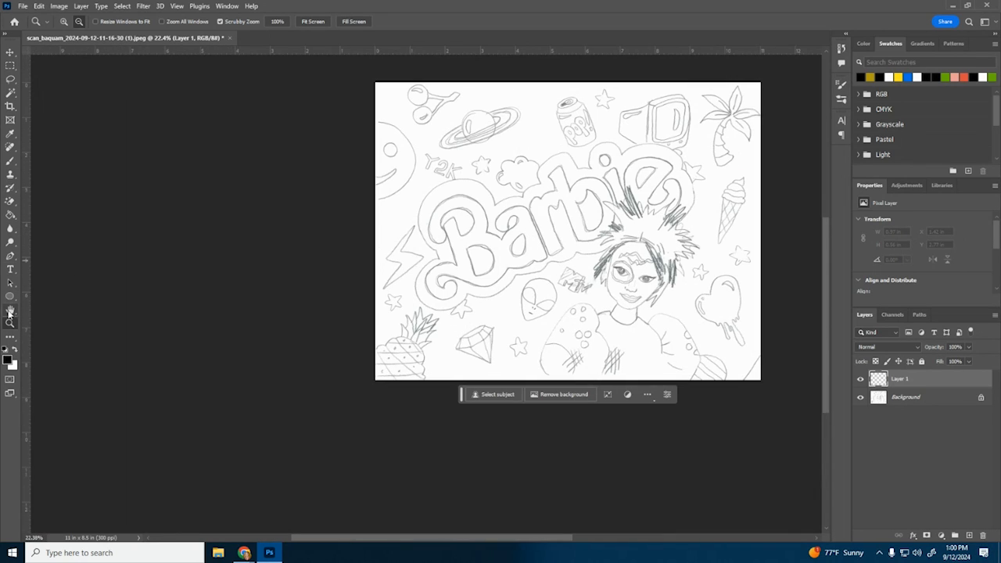
Pan and zoom to frame the Barbie lettering at 50% magnification.
{"action": "left_click", "coordinate": [10, 311]}
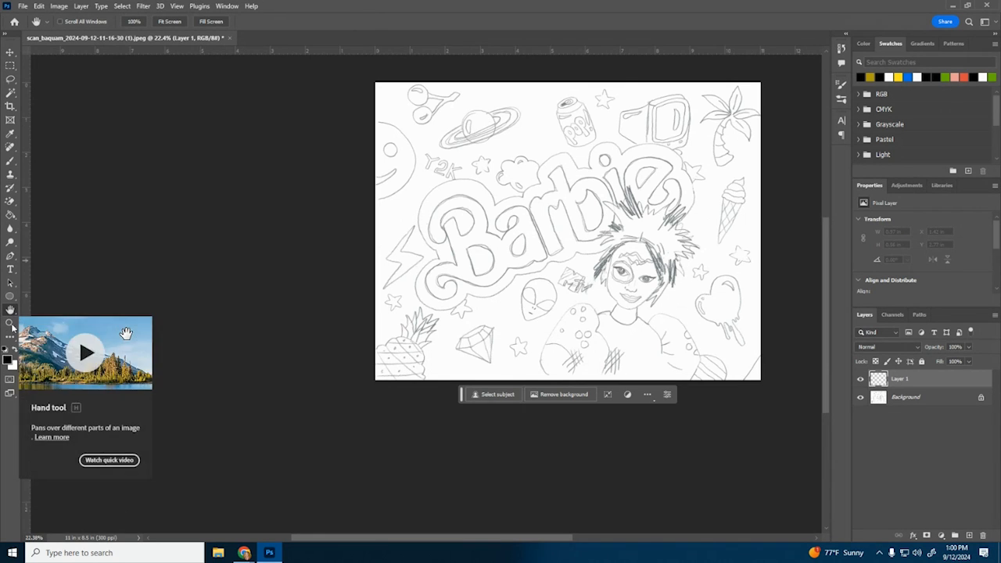
{"action": "left_click", "coordinate": [10, 337]}
{"action": "left_click", "coordinate": [10, 337]}
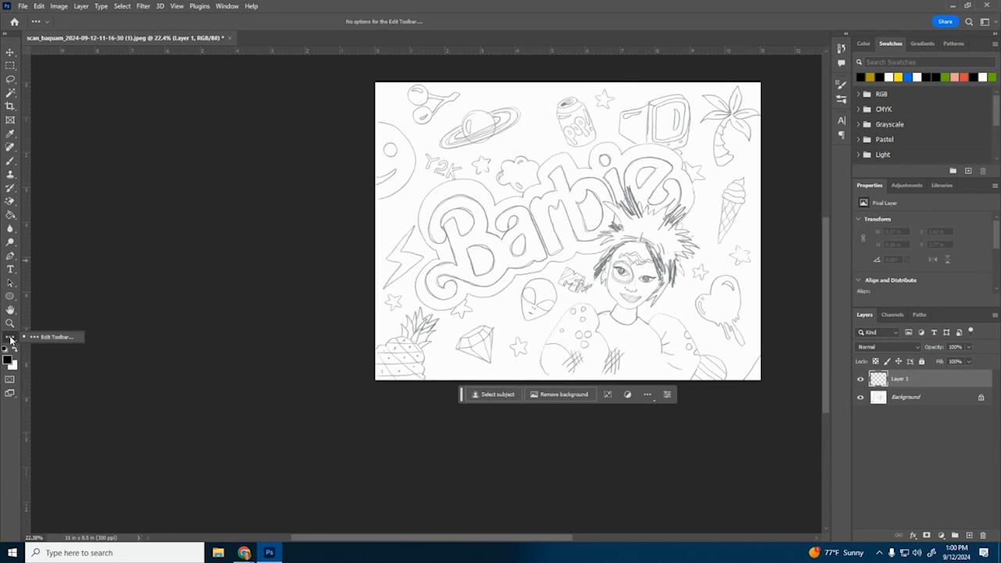
{"action": "left_click", "coordinate": [9, 310]}
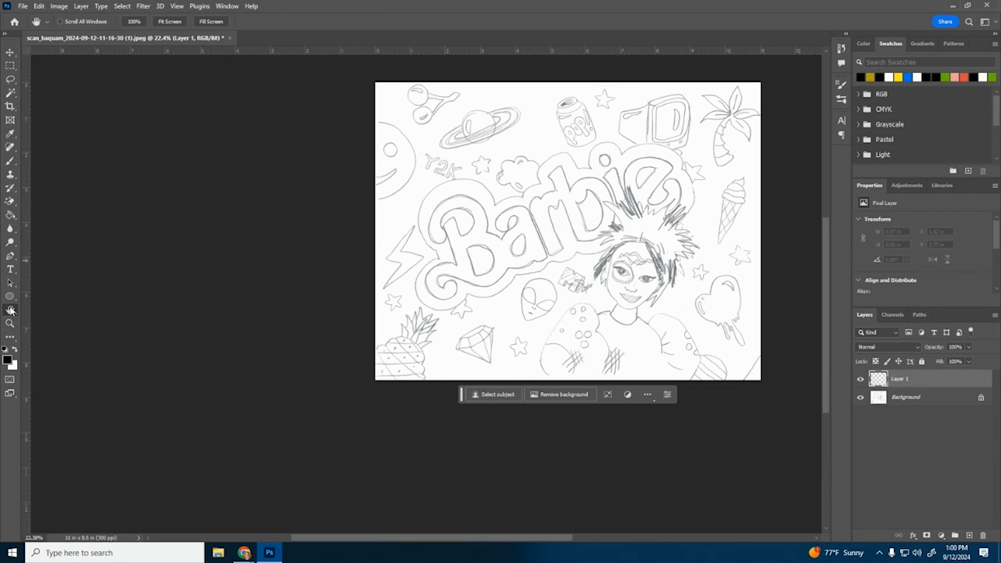
{"action": "left_click_drag", "start_coordinate": [604, 213], "coordinate": [378, 241]}
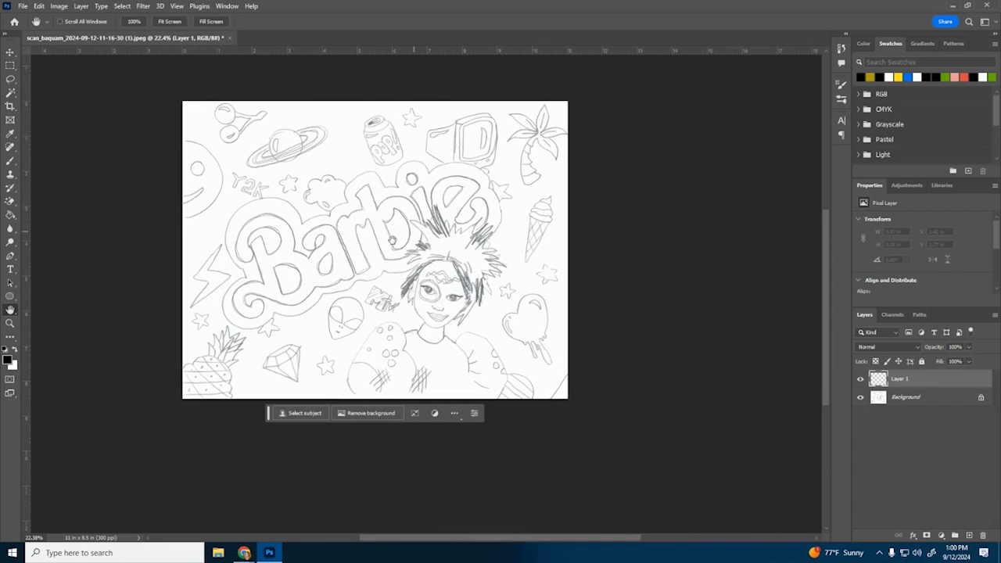
{"action": "left_click", "coordinate": [10, 322]}
{"action": "left_click", "coordinate": [64, 22]}
{"action": "left_click", "coordinate": [302, 177]}
{"action": "left_click", "coordinate": [292, 207]}
{"action": "left_click", "coordinate": [292, 207]}
{"action": "left_click", "coordinate": [11, 311]}
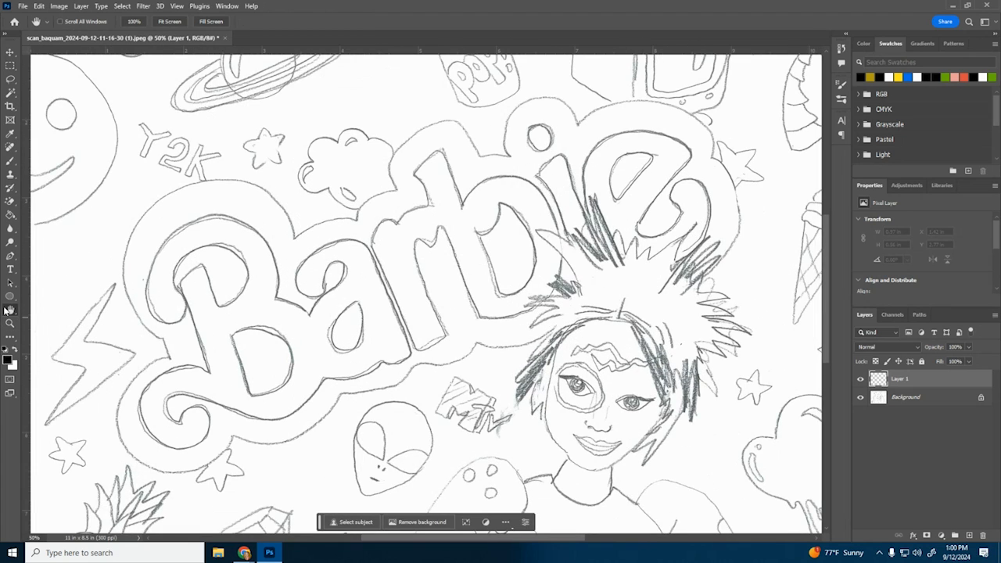
{"action": "left_click_drag", "start_coordinate": [246, 252], "coordinate": [427, 160]}
{"action": "left_click_drag", "start_coordinate": [581, 379], "coordinate": [510, 452]}
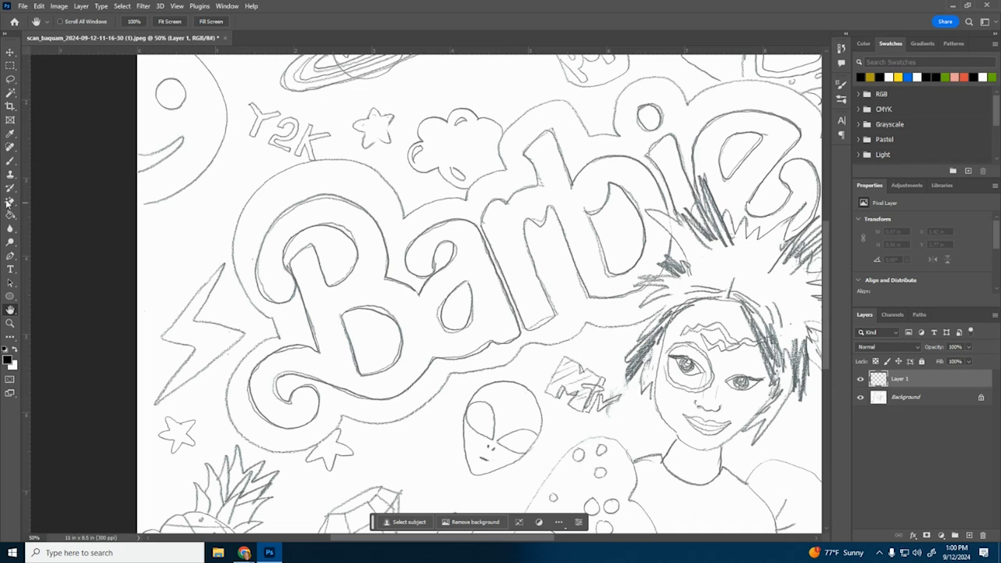
Try to outline the upper loop of the letter B with the black brush and undo the stroke.
{"action": "left_click", "coordinate": [7, 163]}
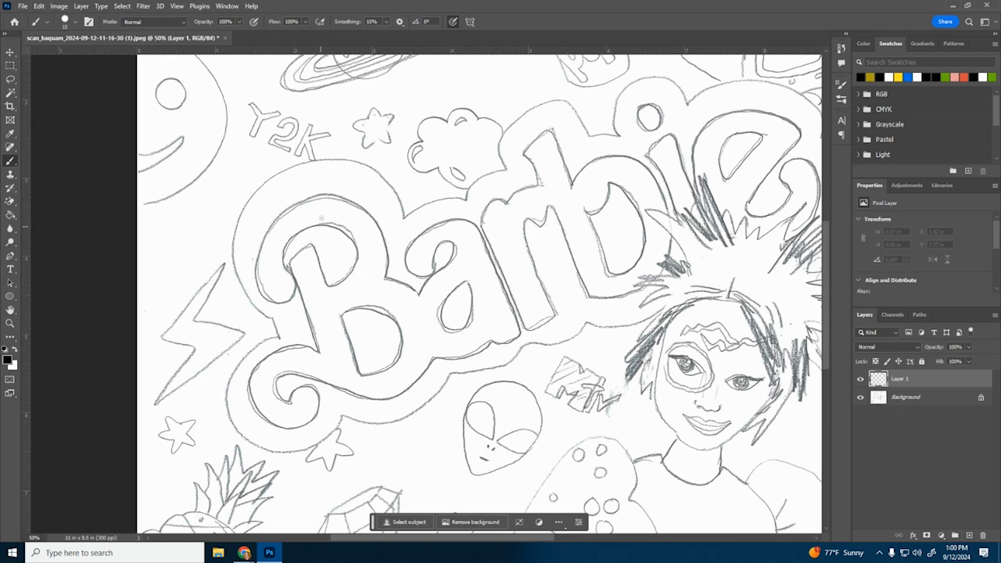
{"action": "mouse_move", "coordinate": [282, 216]}
{"action": "left_mouse_down"}
{"action": "mouse_move", "coordinate": [259, 263]}
{"action": "mouse_move", "coordinate": [264, 295]}
{"action": "mouse_move", "coordinate": [290, 300]}
{"action": "mouse_move", "coordinate": [295, 270]}
{"action": "left_mouse_up"}
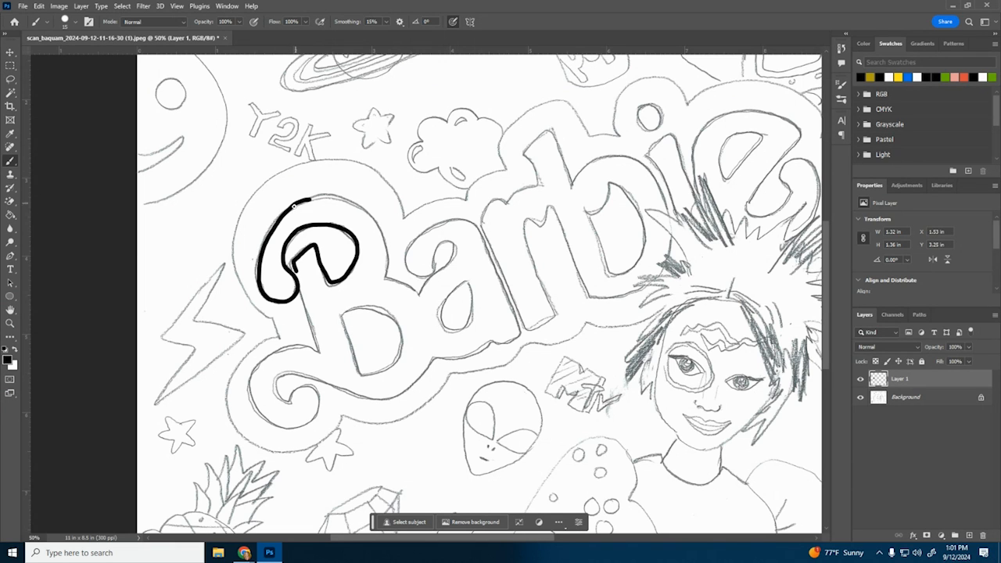
{"action": "key", "text": "ctrl+z"}
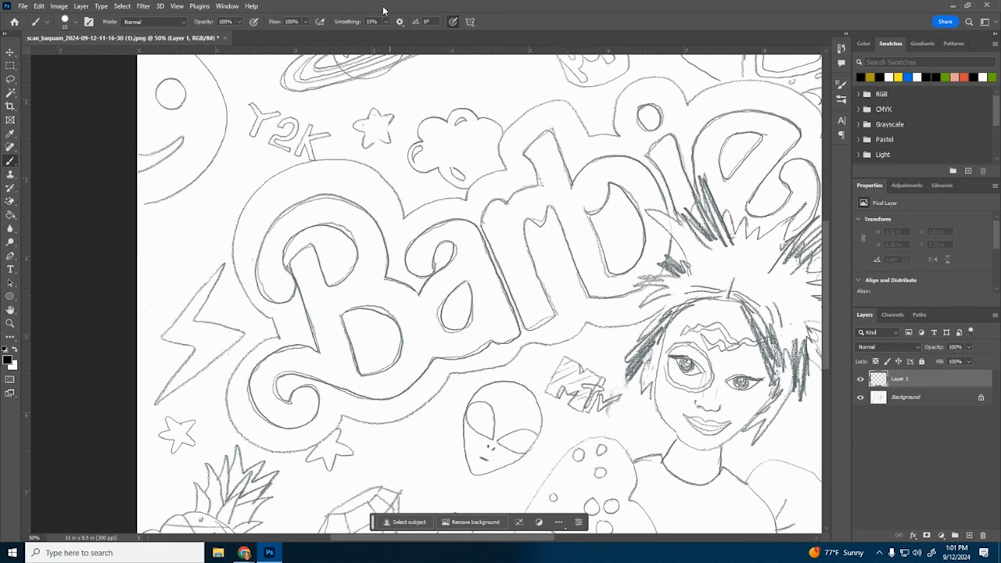
Set the brush smoothing to 25% and trace the upper loop and stem of the letter B in black.
{"action": "left_click", "coordinate": [386, 22]}
{"action": "left_click", "coordinate": [257, 273]}
{"action": "mouse_move", "coordinate": [257, 273]}
{"action": "left_mouse_down"}
{"action": "mouse_move", "coordinate": [282, 213]}
{"action": "mouse_move", "coordinate": [339, 194]}
{"action": "mouse_move", "coordinate": [371, 212]}
{"action": "mouse_move", "coordinate": [386, 280]}
{"action": "mouse_move", "coordinate": [420, 293]}
{"action": "left_mouse_up"}
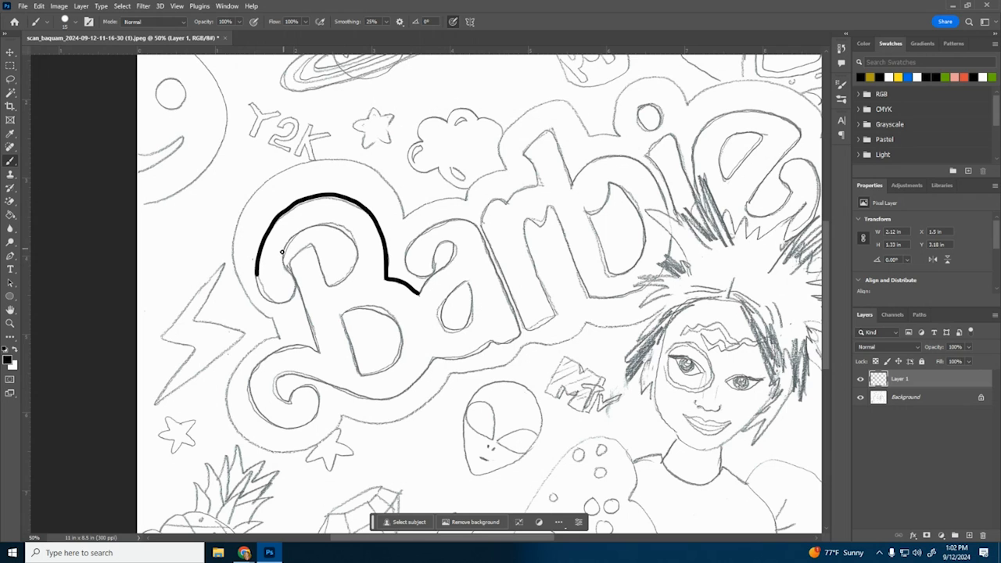
{"action": "left_click_drag", "start_coordinate": [288, 304], "coordinate": [265, 297]}
{"action": "mouse_move", "coordinate": [327, 226]}
{"action": "left_mouse_down"}
{"action": "mouse_move", "coordinate": [356, 244]}
{"action": "mouse_move", "coordinate": [349, 273]}
{"action": "mouse_move", "coordinate": [326, 281]}
{"action": "mouse_move", "coordinate": [313, 243]}
{"action": "mouse_move", "coordinate": [290, 266]}
{"action": "mouse_move", "coordinate": [319, 352]}
{"action": "left_mouse_up"}
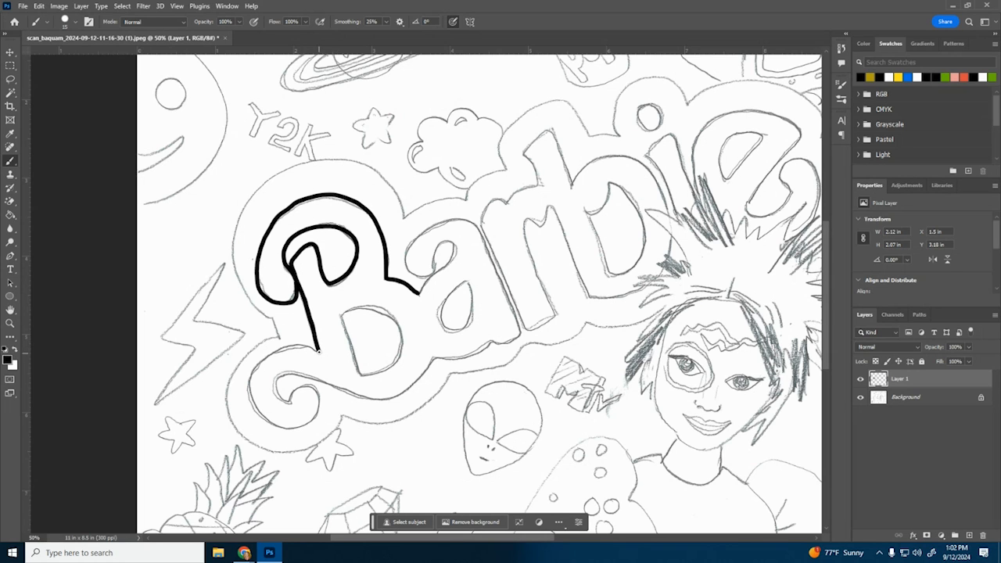
Trace the lower swirl and bottom edge of the letters B and a, plus the inner openings of both letters.
{"action": "mouse_move", "coordinate": [317, 349]}
{"action": "left_mouse_down"}
{"action": "mouse_move", "coordinate": [249, 374]}
{"action": "mouse_move", "coordinate": [250, 400]}
{"action": "mouse_move", "coordinate": [273, 421]}
{"action": "mouse_move", "coordinate": [303, 424]}
{"action": "mouse_move", "coordinate": [318, 405]}
{"action": "mouse_move", "coordinate": [305, 385]}
{"action": "mouse_move", "coordinate": [289, 401]}
{"action": "mouse_move", "coordinate": [278, 384]}
{"action": "mouse_move", "coordinate": [291, 373]}
{"action": "mouse_move", "coordinate": [386, 397]}
{"action": "mouse_move", "coordinate": [430, 364]}
{"action": "mouse_move", "coordinate": [427, 379]}
{"action": "mouse_move", "coordinate": [434, 356]}
{"action": "mouse_move", "coordinate": [519, 334]}
{"action": "left_mouse_up"}
{"action": "mouse_move", "coordinate": [466, 282]}
{"action": "left_mouse_down"}
{"action": "mouse_move", "coordinate": [447, 301]}
{"action": "mouse_move", "coordinate": [450, 332]}
{"action": "mouse_move", "coordinate": [466, 327]}
{"action": "mouse_move", "coordinate": [469, 282]}
{"action": "left_mouse_up"}
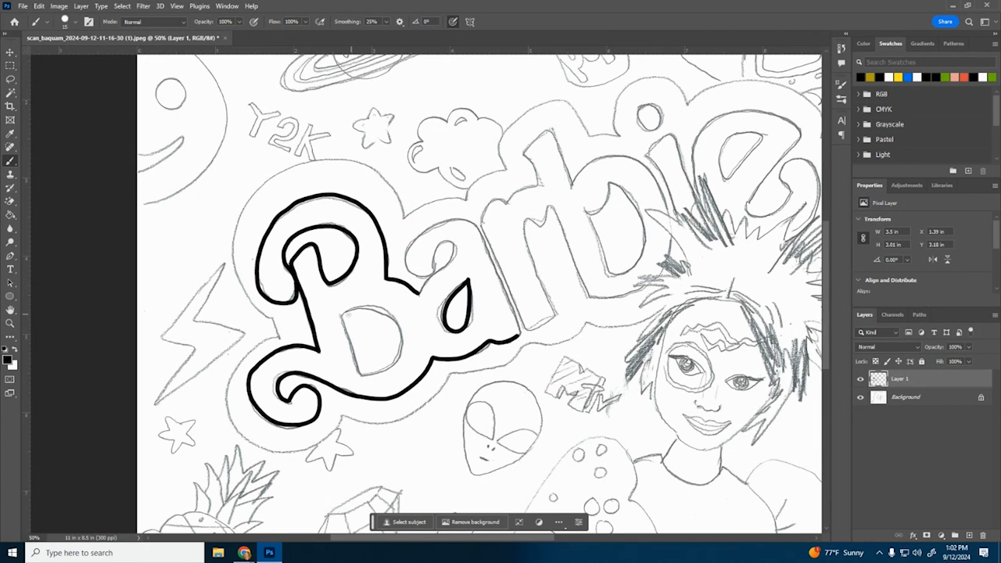
{"action": "left_click_drag", "start_coordinate": [354, 344], "coordinate": [362, 377]}
{"action": "mouse_move", "coordinate": [350, 310]}
{"action": "left_mouse_down"}
{"action": "mouse_move", "coordinate": [380, 305]}
{"action": "mouse_move", "coordinate": [401, 341]}
{"action": "mouse_move", "coordinate": [397, 362]}
{"action": "mouse_move", "coordinate": [360, 372]}
{"action": "left_mouse_up"}
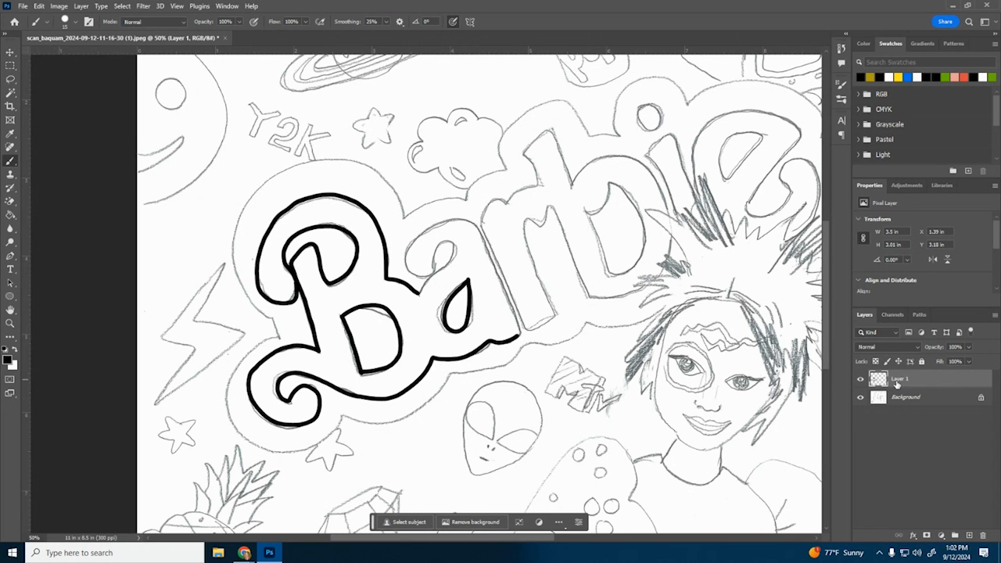
Rename the layer holding the black outlines as "drawing".
{"action": "double_click", "coordinate": [898, 379]}
{"action": "type", "text": "drawing"}
{"action": "key", "text": "Return"}
Trace the rest of the letter a and the outlines of r, b and i, including the b's opening and the i's dot.
{"action": "mouse_move", "coordinate": [437, 270]}
{"action": "left_mouse_down"}
{"action": "mouse_move", "coordinate": [421, 290]}
{"action": "mouse_move", "coordinate": [453, 256]}
{"action": "mouse_move", "coordinate": [454, 221]}
{"action": "mouse_move", "coordinate": [494, 265]}
{"action": "mouse_move", "coordinate": [517, 310]}
{"action": "mouse_move", "coordinate": [521, 338]}
{"action": "left_mouse_up"}
{"action": "mouse_move", "coordinate": [478, 229]}
{"action": "left_mouse_down"}
{"action": "mouse_move", "coordinate": [520, 190]}
{"action": "mouse_move", "coordinate": [546, 134]}
{"action": "mouse_move", "coordinate": [575, 190]}
{"action": "left_mouse_up"}
{"action": "mouse_move", "coordinate": [519, 336]}
{"action": "left_mouse_down"}
{"action": "mouse_move", "coordinate": [553, 311]}
{"action": "mouse_move", "coordinate": [550, 205]}
{"action": "mouse_move", "coordinate": [623, 301]}
{"action": "mouse_move", "coordinate": [639, 286]}
{"action": "left_mouse_up"}
{"action": "mouse_move", "coordinate": [569, 186]}
{"action": "left_mouse_down"}
{"action": "mouse_move", "coordinate": [622, 156]}
{"action": "mouse_move", "coordinate": [652, 172]}
{"action": "mouse_move", "coordinate": [667, 217]}
{"action": "mouse_move", "coordinate": [662, 267]}
{"action": "mouse_move", "coordinate": [640, 286]}
{"action": "left_mouse_up"}
{"action": "mouse_move", "coordinate": [588, 209]}
{"action": "left_mouse_down"}
{"action": "mouse_move", "coordinate": [612, 275]}
{"action": "mouse_move", "coordinate": [644, 223]}
{"action": "mouse_move", "coordinate": [591, 205]}
{"action": "left_mouse_up"}
{"action": "mouse_move", "coordinate": [643, 151]}
{"action": "left_mouse_down"}
{"action": "mouse_move", "coordinate": [681, 245]}
{"action": "mouse_move", "coordinate": [702, 198]}
{"action": "mouse_move", "coordinate": [646, 150]}
{"action": "left_mouse_up"}
{"action": "mouse_move", "coordinate": [651, 103]}
{"action": "left_mouse_down"}
{"action": "mouse_move", "coordinate": [666, 117]}
{"action": "mouse_move", "coordinate": [651, 103]}
{"action": "left_mouse_up"}
Trace the outline and inner opening of the letter e in black, undoing and redrawing the faulty strokes.
{"action": "mouse_move", "coordinate": [701, 199]}
{"action": "left_mouse_down"}
{"action": "mouse_move", "coordinate": [705, 134]}
{"action": "mouse_move", "coordinate": [738, 107]}
{"action": "left_mouse_up"}
{"action": "key", "text": "ctrl+z"}
{"action": "mouse_move", "coordinate": [802, 133]}
{"action": "left_mouse_down"}
{"action": "mouse_move", "coordinate": [728, 113]}
{"action": "mouse_move", "coordinate": [693, 163]}
{"action": "mouse_move", "coordinate": [732, 227]}
{"action": "mouse_move", "coordinate": [812, 222]}
{"action": "mouse_move", "coordinate": [784, 166]}
{"action": "mouse_move", "coordinate": [769, 213]}
{"action": "mouse_move", "coordinate": [762, 176]}
{"action": "mouse_move", "coordinate": [802, 131]}
{"action": "left_mouse_up"}
{"action": "key", "text": "ctrl+z"}
{"action": "mouse_move", "coordinate": [743, 208]}
{"action": "left_mouse_down"}
{"action": "mouse_move", "coordinate": [792, 122]}
{"action": "mouse_move", "coordinate": [693, 164]}
{"action": "mouse_move", "coordinate": [733, 244]}
{"action": "mouse_move", "coordinate": [787, 242]}
{"action": "left_mouse_up"}
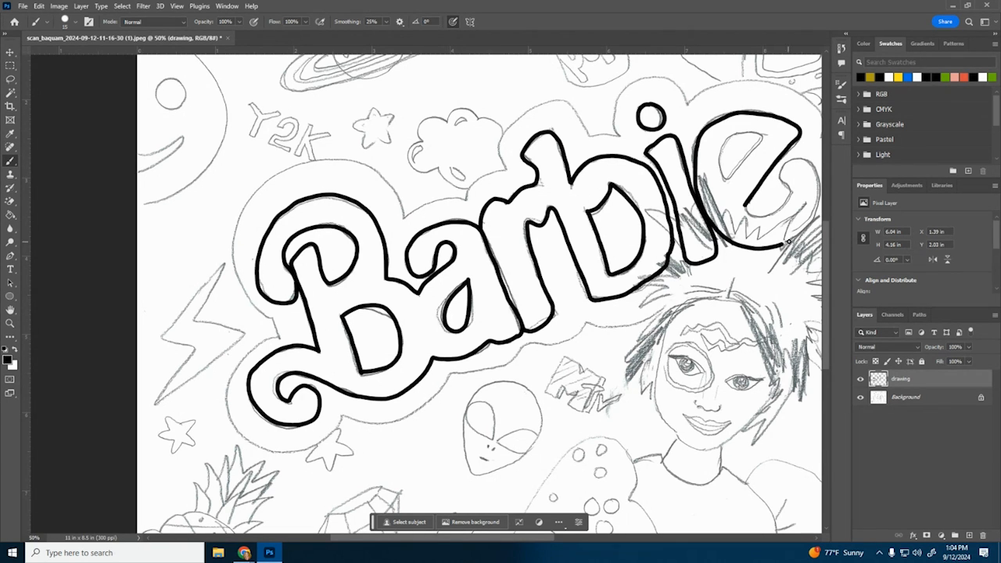
{"action": "mouse_move", "coordinate": [818, 209]}
{"action": "left_mouse_down"}
{"action": "mouse_move", "coordinate": [810, 162]}
{"action": "mouse_move", "coordinate": [791, 159]}
{"action": "mouse_move", "coordinate": [780, 179]}
{"action": "mouse_move", "coordinate": [787, 201]}
{"action": "mouse_move", "coordinate": [744, 208]}
{"action": "left_mouse_up"}
{"action": "mouse_move", "coordinate": [762, 138]}
{"action": "left_mouse_down"}
{"action": "mouse_move", "coordinate": [733, 133]}
{"action": "mouse_move", "coordinate": [721, 173]}
{"action": "mouse_move", "coordinate": [728, 179]}
{"action": "mouse_move", "coordinate": [763, 141]}
{"action": "left_mouse_up"}
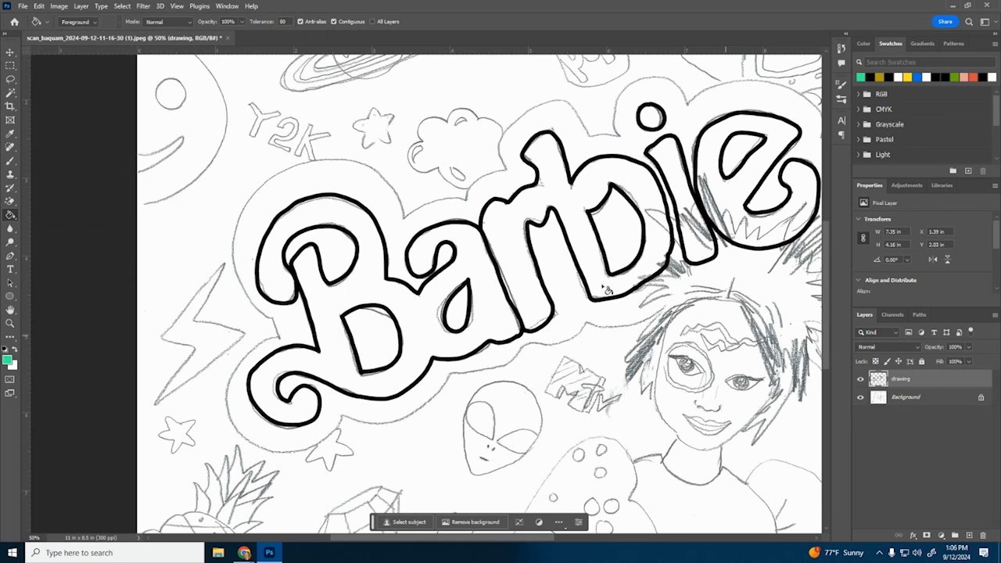
Fill all the Barbie letters with bright green (#29ef90) using the Paint Bucket on the drawing layer.
{"action": "left_click", "coordinate": [8, 360]}
{"action": "mouse_move", "coordinate": [694, 303]}
{"action": "left_mouse_down"}
{"action": "mouse_move", "coordinate": [646, 287]}
{"action": "mouse_move", "coordinate": [689, 272]}
{"action": "left_mouse_up"}
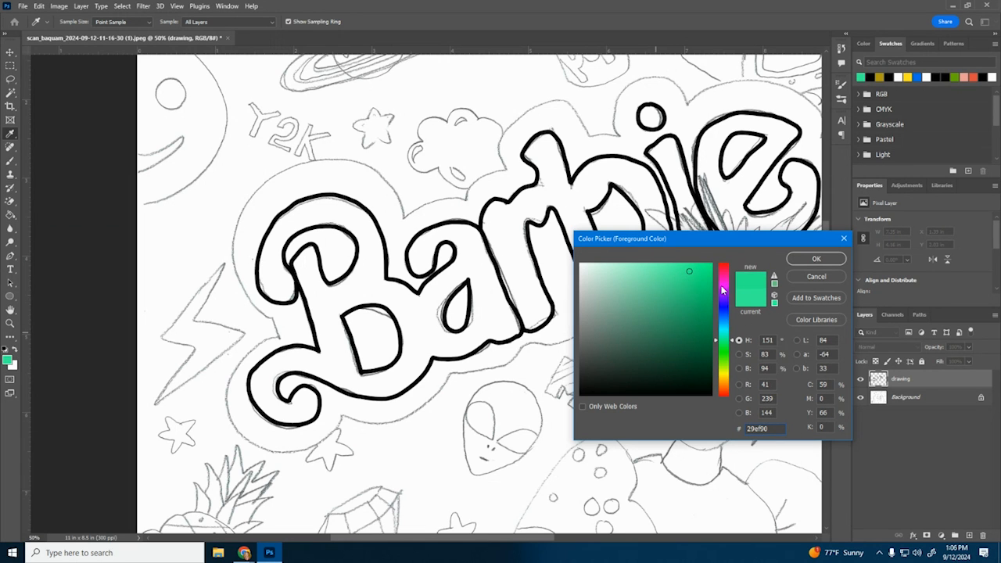
{"action": "left_click", "coordinate": [815, 259]}
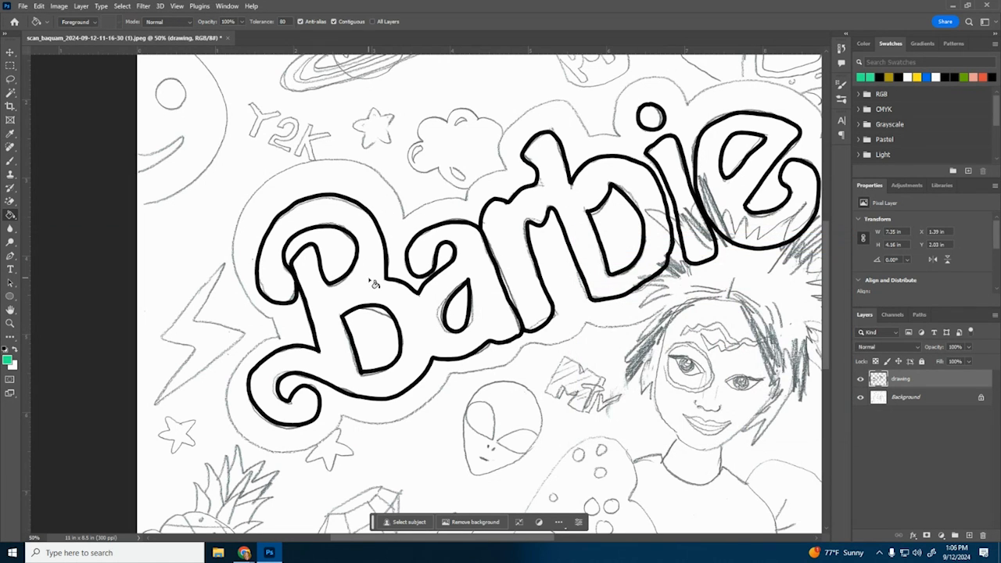
{"action": "left_click", "coordinate": [373, 288]}
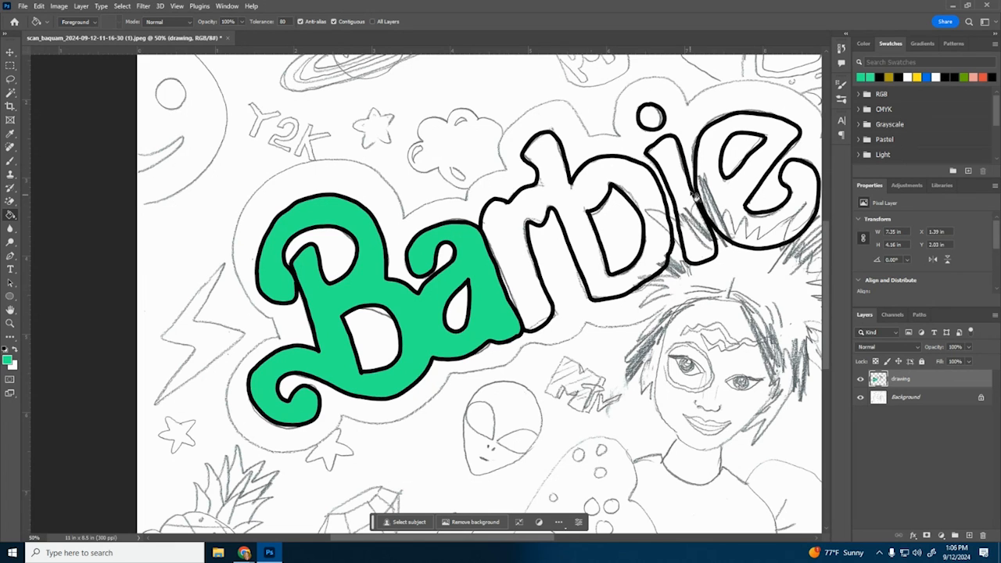
{"action": "left_click", "coordinate": [512, 231]}
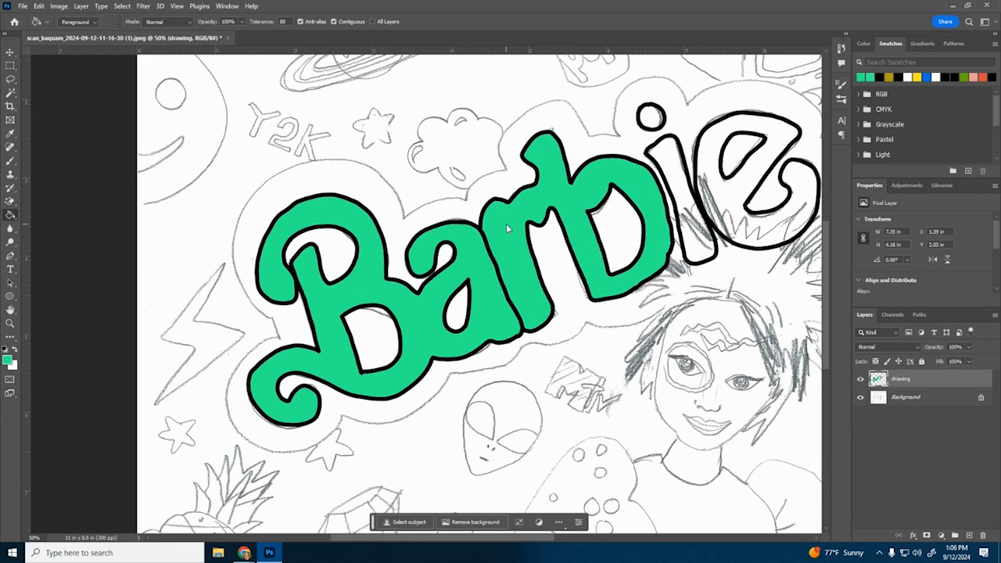
{"action": "left_click", "coordinate": [693, 247]}
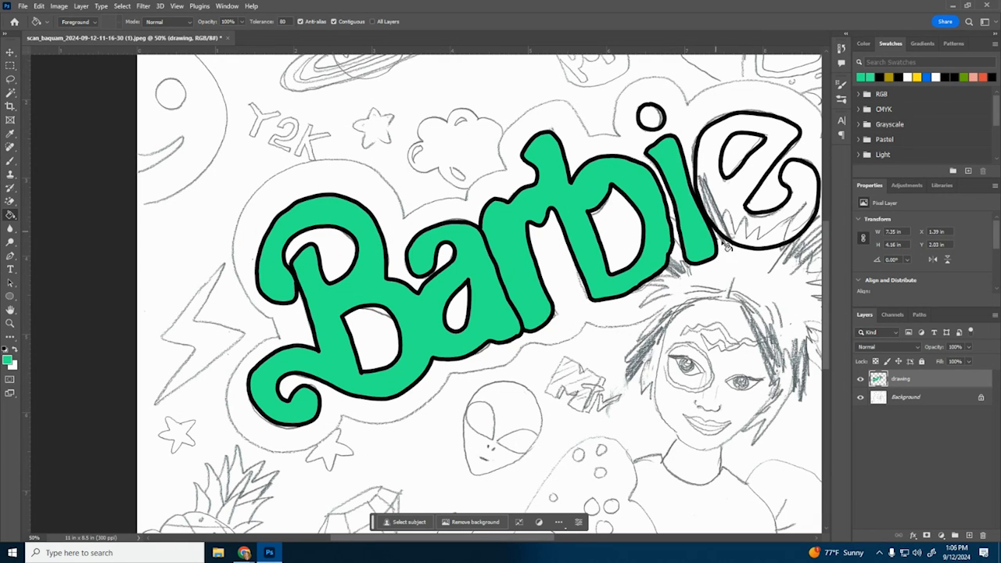
{"action": "left_click", "coordinate": [860, 397]}
{"action": "left_click", "coordinate": [859, 398]}
{"action": "left_click", "coordinate": [734, 218]}
{"action": "scroll", "coordinate": [586, 252], "scroll_direction": "up", "scroll_amount": 2}
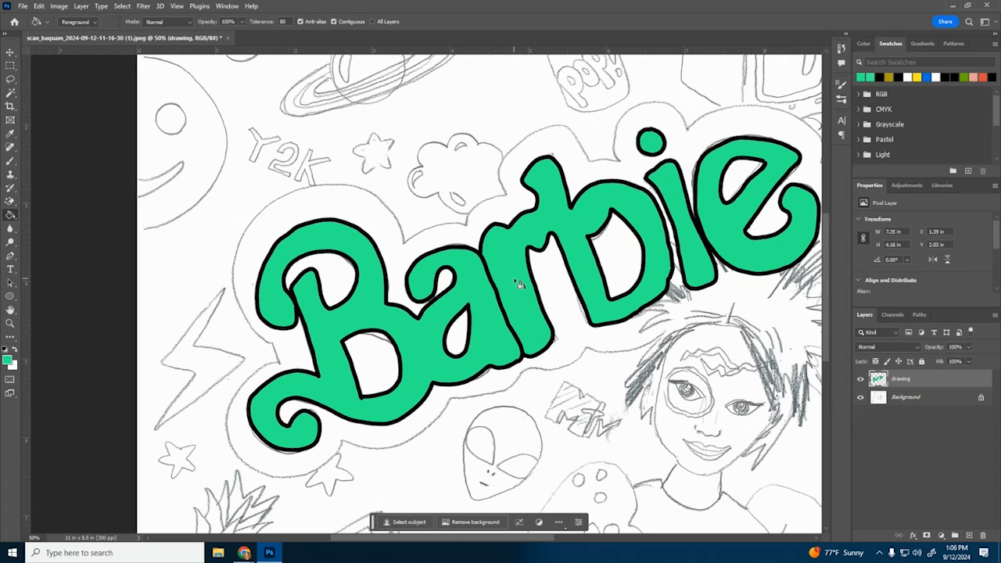
Recolour every Barbie letter and the i's dot with the muted green #9cd7bb.
{"action": "left_click", "coordinate": [9, 361]}
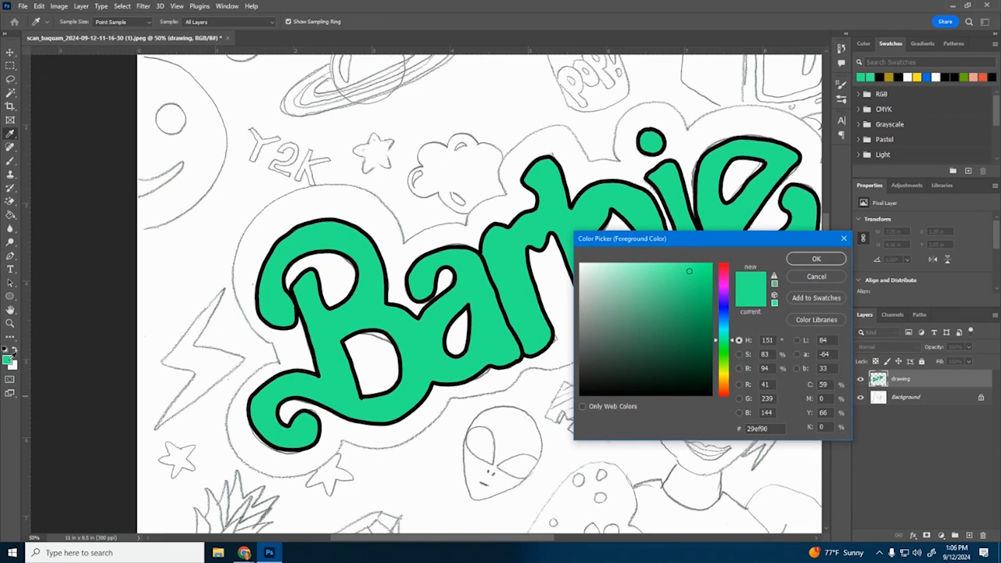
{"action": "left_click", "coordinate": [615, 283]}
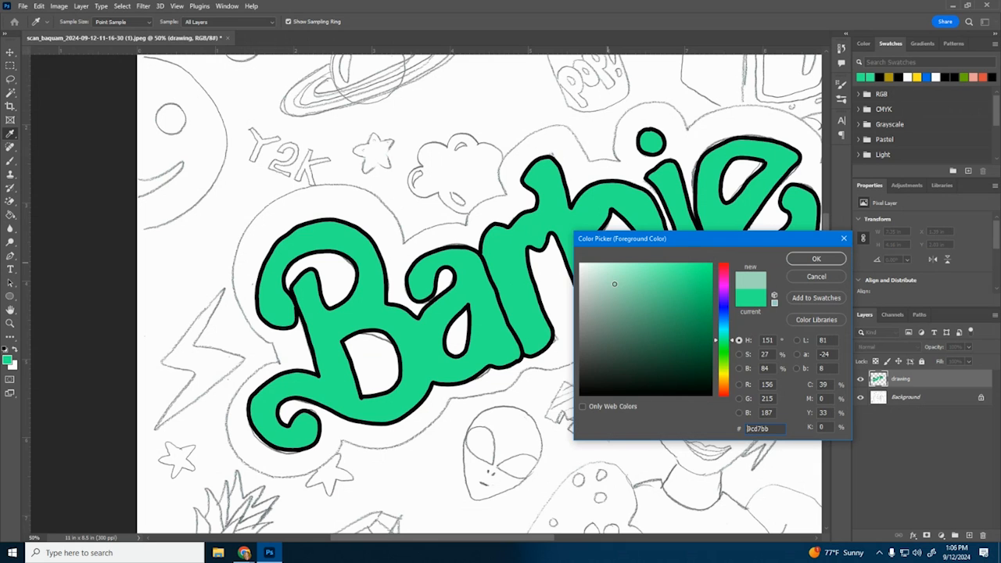
{"action": "left_click", "coordinate": [816, 259]}
{"action": "left_click", "coordinate": [350, 390]}
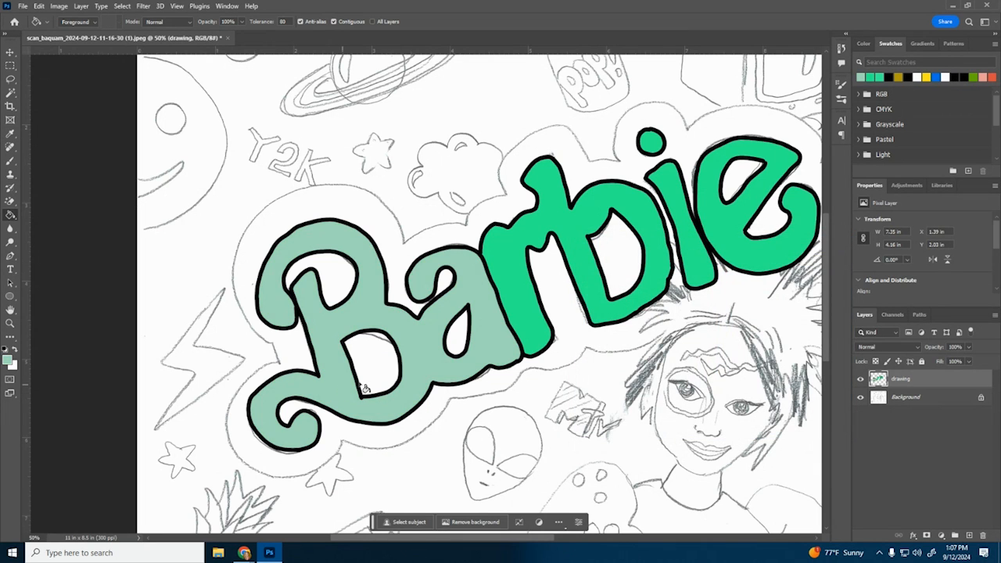
{"action": "left_click", "coordinate": [523, 299]}
{"action": "left_click", "coordinate": [690, 238]}
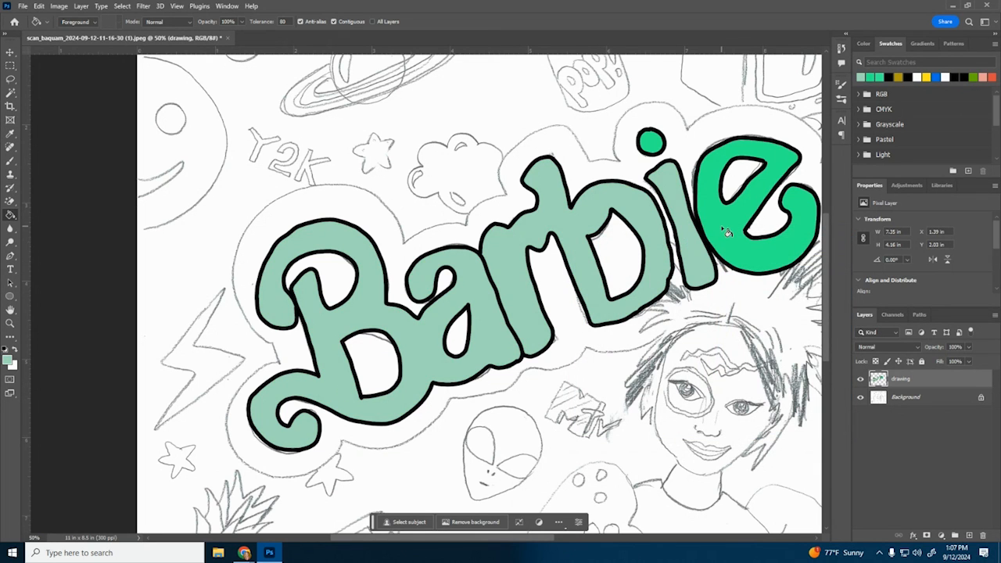
{"action": "left_click", "coordinate": [728, 236]}
{"action": "left_click", "coordinate": [649, 148]}
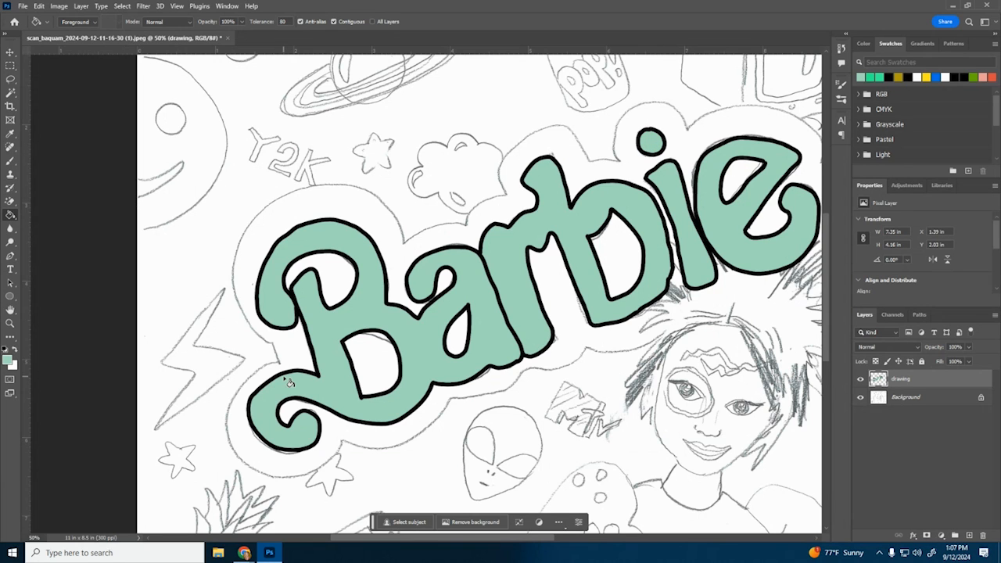
Switch to the Brush tool and set the foreground colour to black.
{"action": "scroll", "coordinate": [605, 403], "scroll_direction": "down", "scroll_amount": 2}
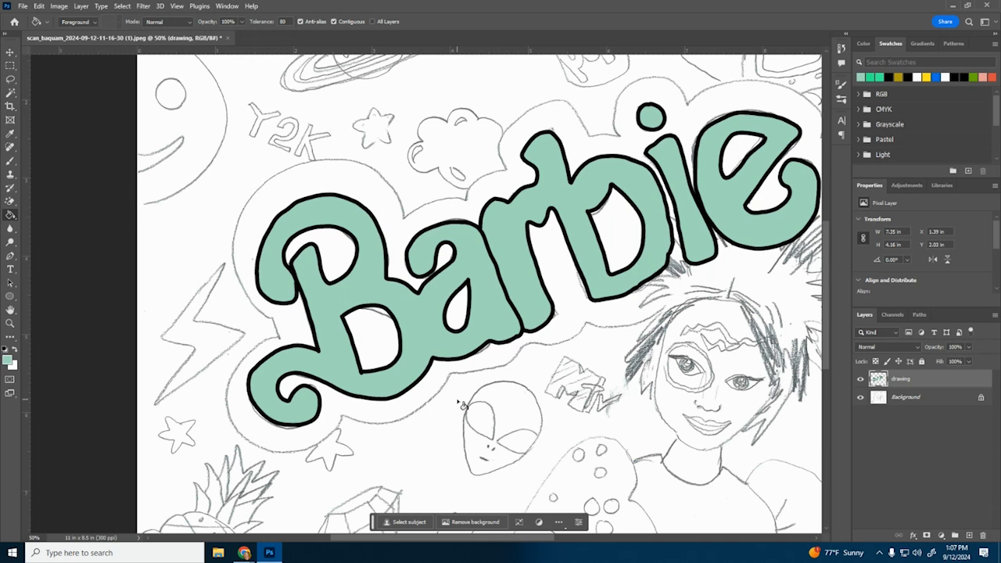
{"action": "left_click", "coordinate": [12, 162]}
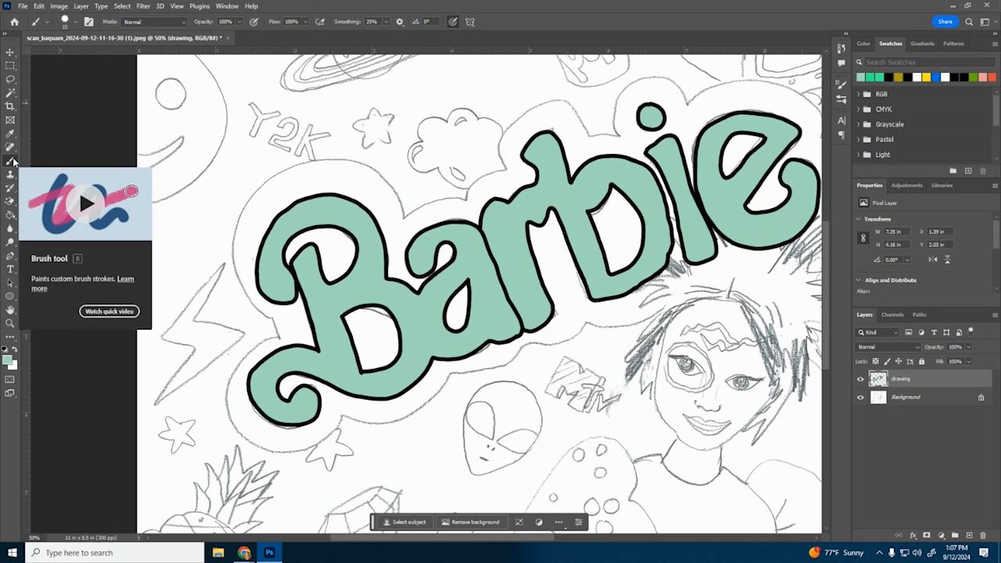
{"action": "left_click", "coordinate": [9, 359]}
{"action": "left_click", "coordinate": [592, 359]}
{"action": "left_click", "coordinate": [822, 257]}
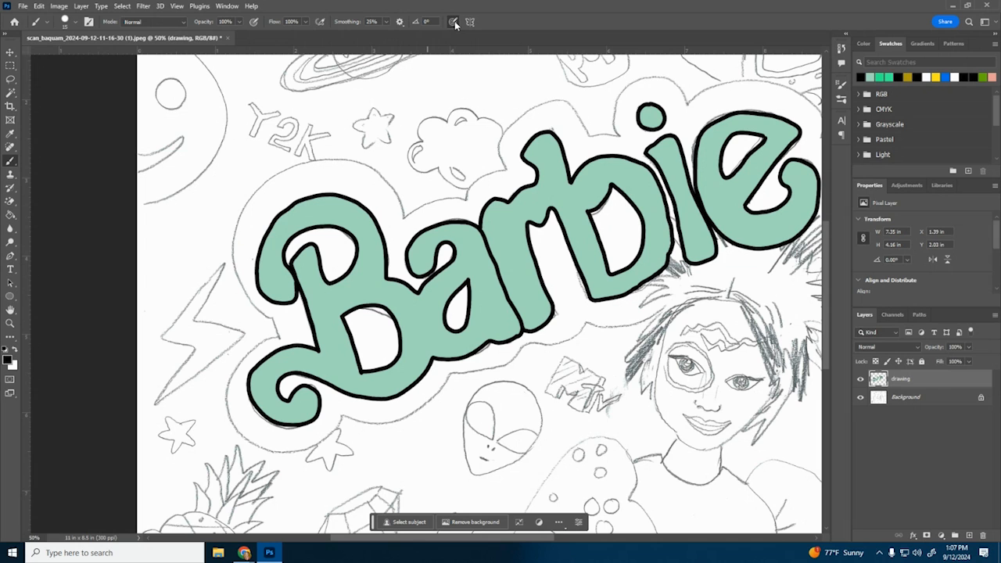
Enable the brush's Shape Dynamics with Pen Pressure size control, and test it with a wavy stroke above the lettering that is undone again.
{"action": "left_click", "coordinate": [227, 7]}
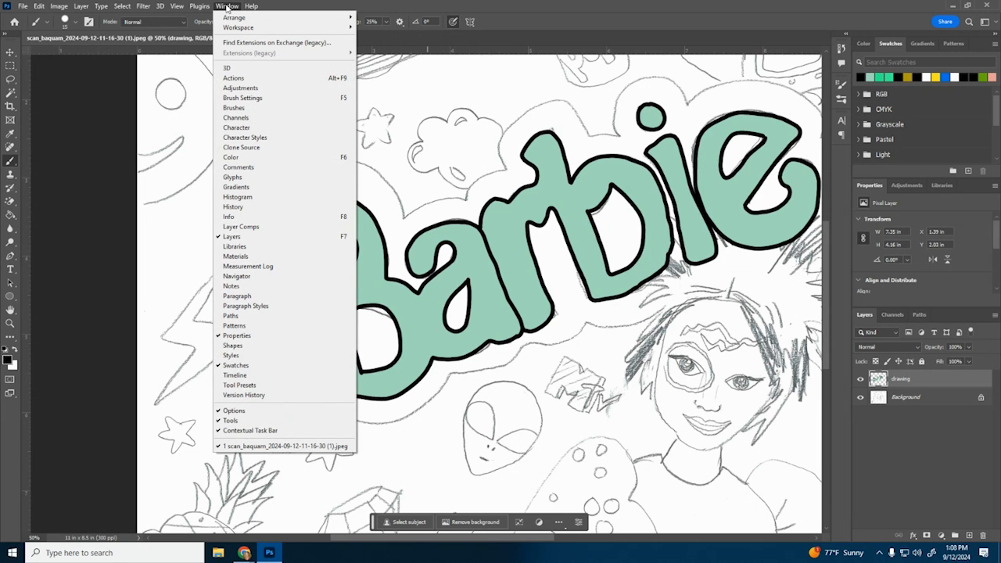
{"action": "left_click", "coordinate": [259, 100]}
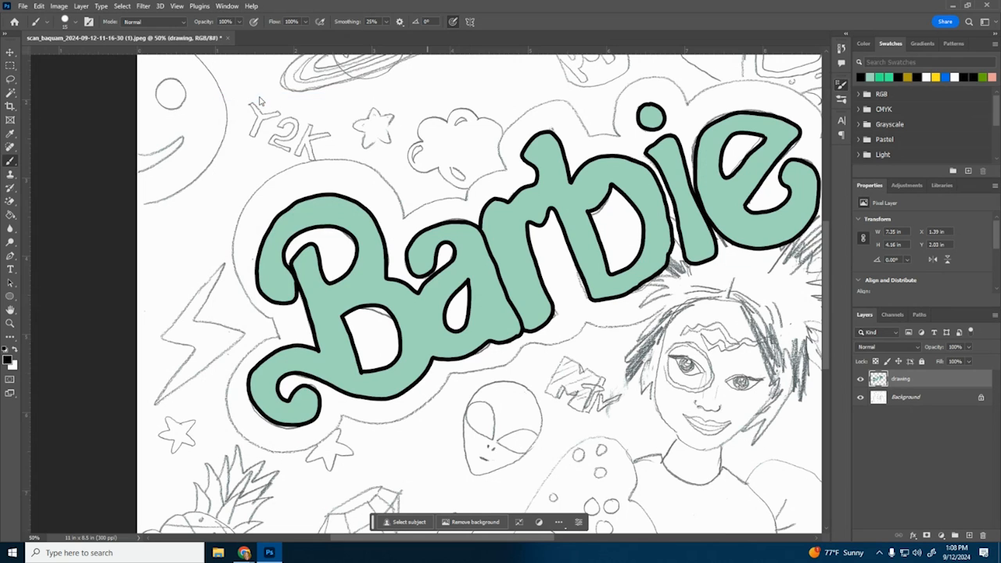
{"action": "left_click", "coordinate": [677, 125]}
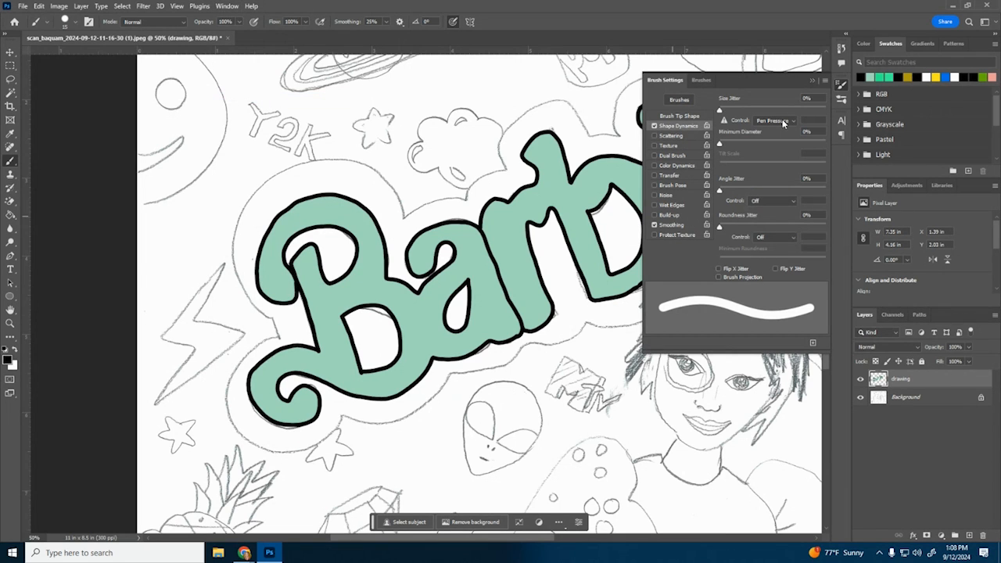
{"action": "left_click", "coordinate": [812, 80]}
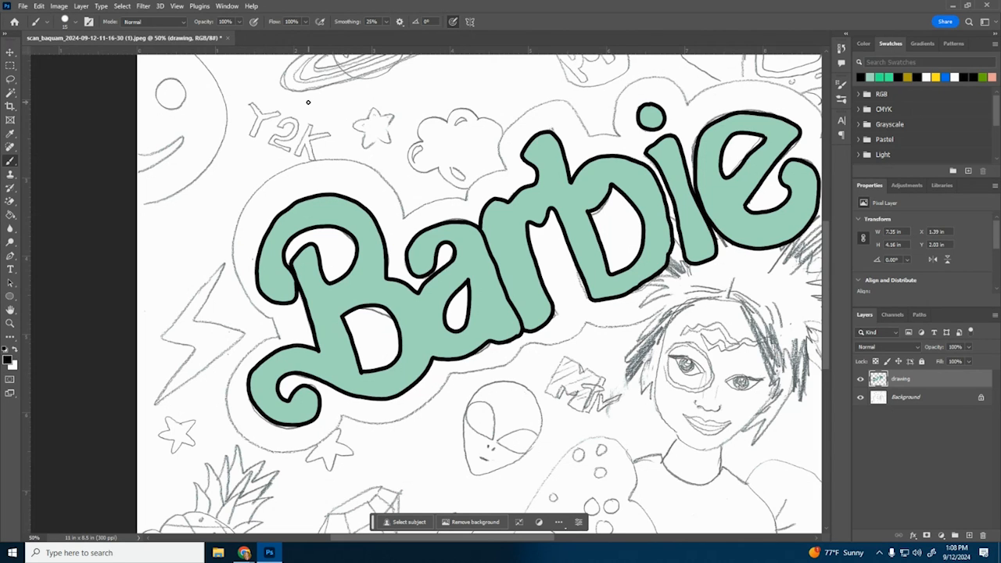
{"action": "mouse_move", "coordinate": [307, 110]}
{"action": "left_mouse_down"}
{"action": "mouse_move", "coordinate": [402, 91]}
{"action": "mouse_move", "coordinate": [431, 99]}
{"action": "mouse_move", "coordinate": [469, 84]}
{"action": "mouse_move", "coordinate": [480, 99]}
{"action": "mouse_move", "coordinate": [504, 105]}
{"action": "mouse_move", "coordinate": [524, 95]}
{"action": "mouse_move", "coordinate": [555, 109]}
{"action": "mouse_move", "coordinate": [575, 93]}
{"action": "left_mouse_up"}
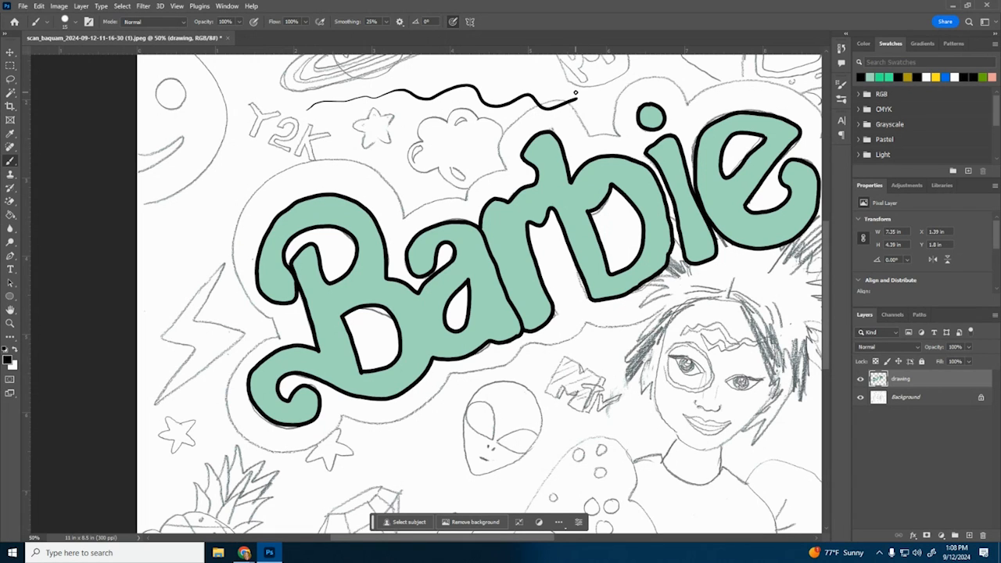
{"action": "key", "text": "ctrl+z"}
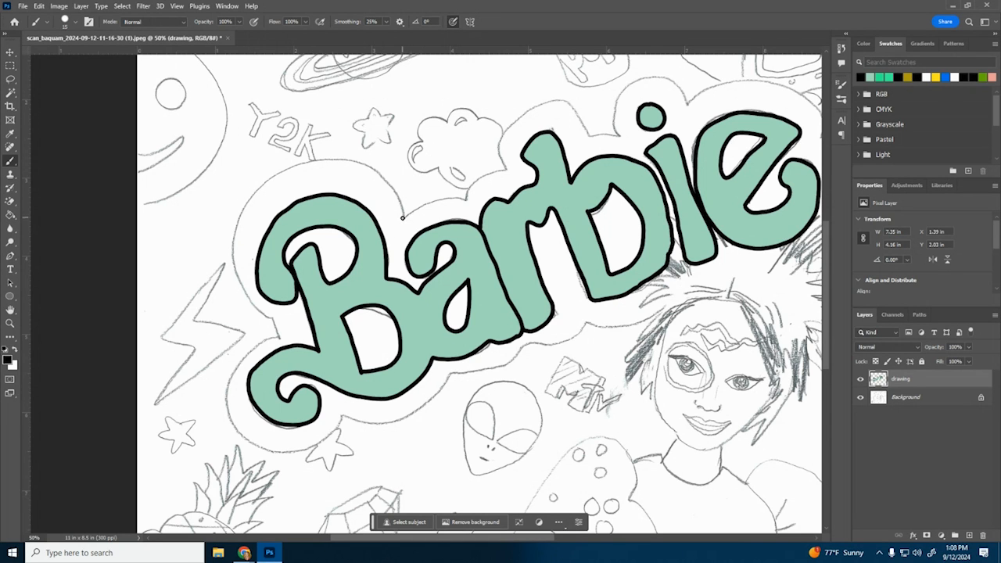
Trace the outer contour above the letters in black, from the notch between B and a to above the e, redrawing the faulty stroke.
{"action": "mouse_move", "coordinate": [404, 218]}
{"action": "left_mouse_down"}
{"action": "mouse_move", "coordinate": [472, 202]}
{"action": "mouse_move", "coordinate": [462, 202]}
{"action": "mouse_move", "coordinate": [511, 162]}
{"action": "left_mouse_up"}
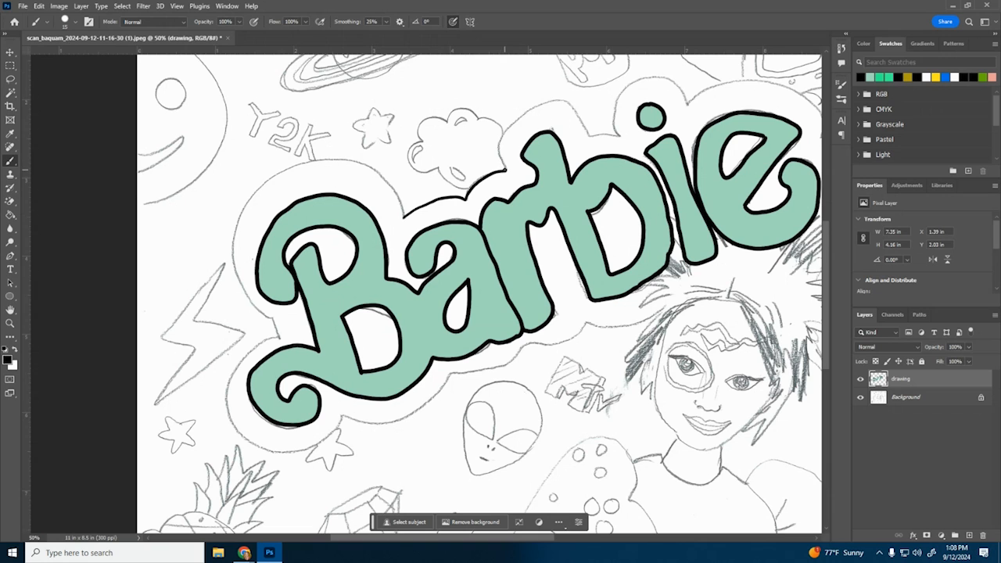
{"action": "mouse_move", "coordinate": [505, 167]}
{"action": "left_mouse_down"}
{"action": "mouse_move", "coordinate": [499, 140]}
{"action": "mouse_move", "coordinate": [524, 115]}
{"action": "mouse_move", "coordinate": [570, 104]}
{"action": "left_mouse_up"}
{"action": "left_click_drag", "start_coordinate": [568, 102], "coordinate": [589, 137]}
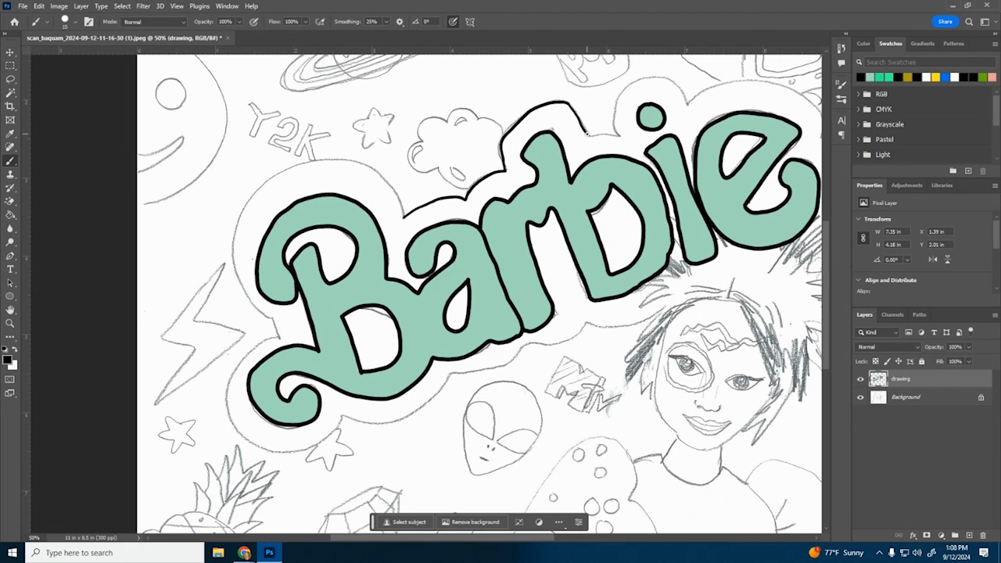
{"action": "mouse_move", "coordinate": [586, 134]}
{"action": "left_mouse_down"}
{"action": "mouse_move", "coordinate": [620, 133]}
{"action": "mouse_move", "coordinate": [614, 123]}
{"action": "mouse_move", "coordinate": [631, 91]}
{"action": "left_mouse_up"}
{"action": "key", "text": "ctrl+z"}
{"action": "mouse_move", "coordinate": [589, 133]}
{"action": "left_mouse_down"}
{"action": "mouse_move", "coordinate": [618, 135]}
{"action": "mouse_move", "coordinate": [619, 105]}
{"action": "mouse_move", "coordinate": [641, 81]}
{"action": "mouse_move", "coordinate": [668, 79]}
{"action": "mouse_move", "coordinate": [686, 100]}
{"action": "left_mouse_up"}
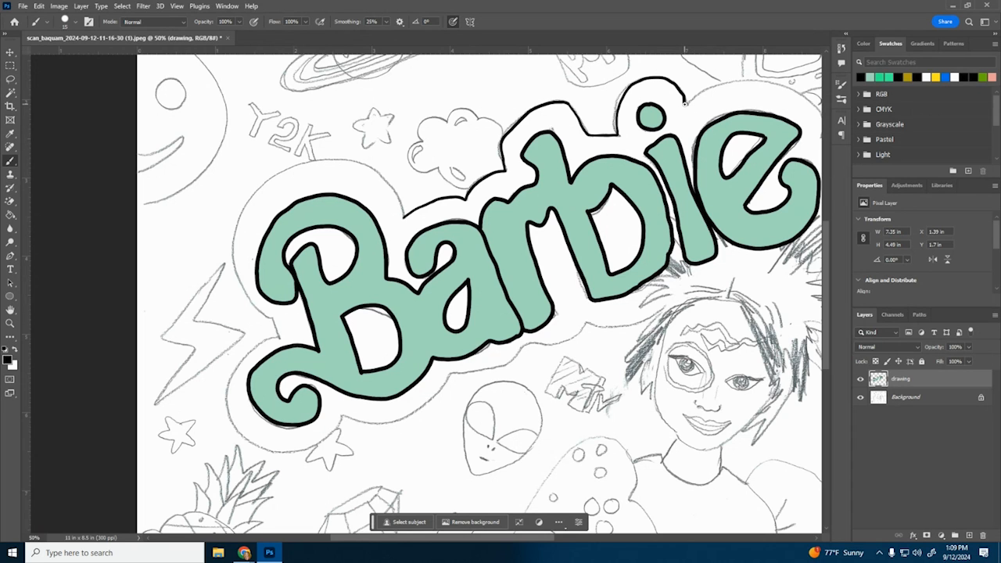
{"action": "mouse_move", "coordinate": [686, 100]}
{"action": "left_mouse_down"}
{"action": "mouse_move", "coordinate": [754, 82]}
{"action": "mouse_move", "coordinate": [793, 89]}
{"action": "mouse_move", "coordinate": [823, 111]}
{"action": "left_mouse_up"}
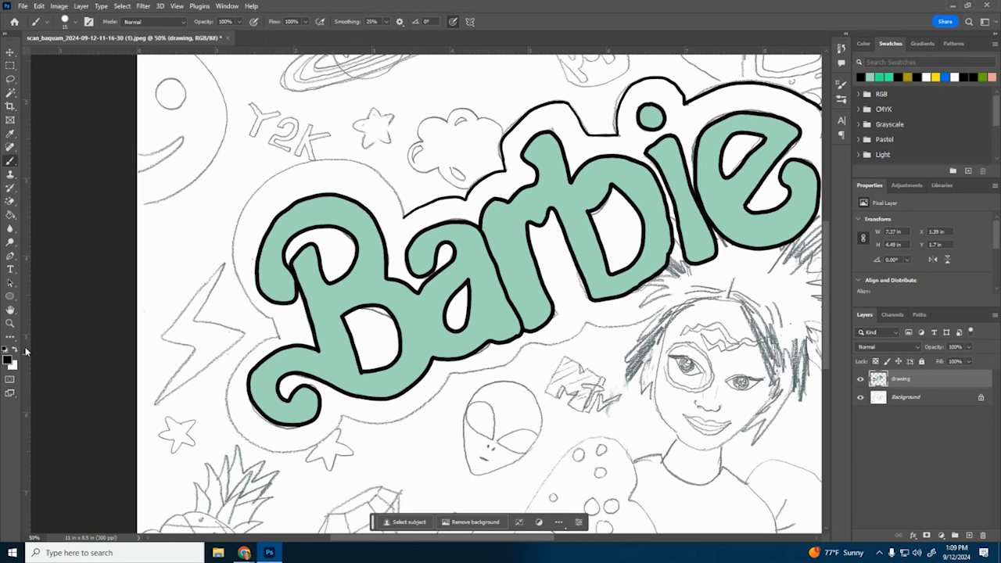
Continue the black outer contour around the right side of the e down to the figure's hair, redrawing the faulty stroke.
{"action": "left_click", "coordinate": [9, 311]}
{"action": "mouse_move", "coordinate": [715, 285]}
{"action": "left_mouse_down"}
{"action": "mouse_move", "coordinate": [559, 207]}
{"action": "mouse_move", "coordinate": [497, 371]}
{"action": "left_mouse_up"}
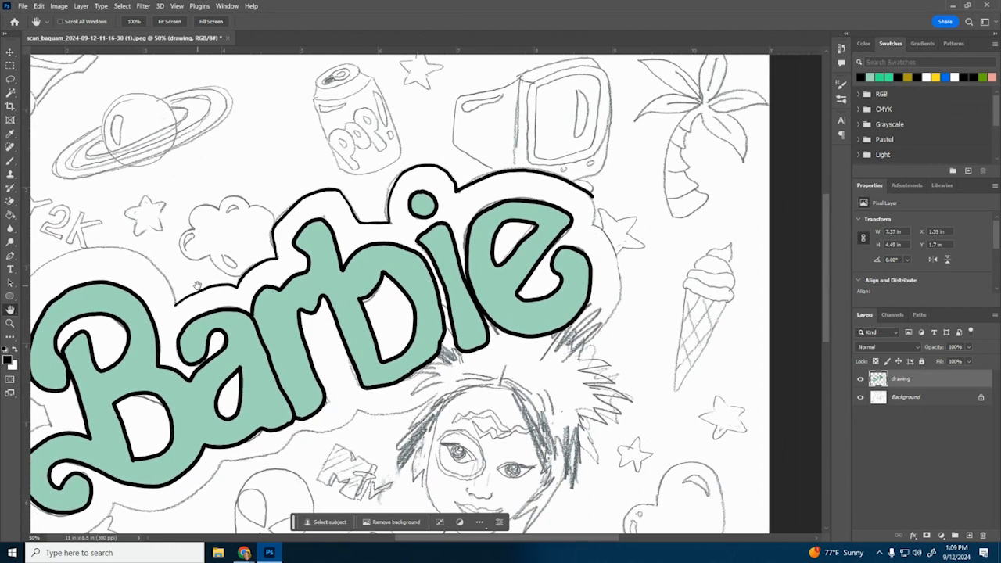
{"action": "left_click", "coordinate": [10, 161]}
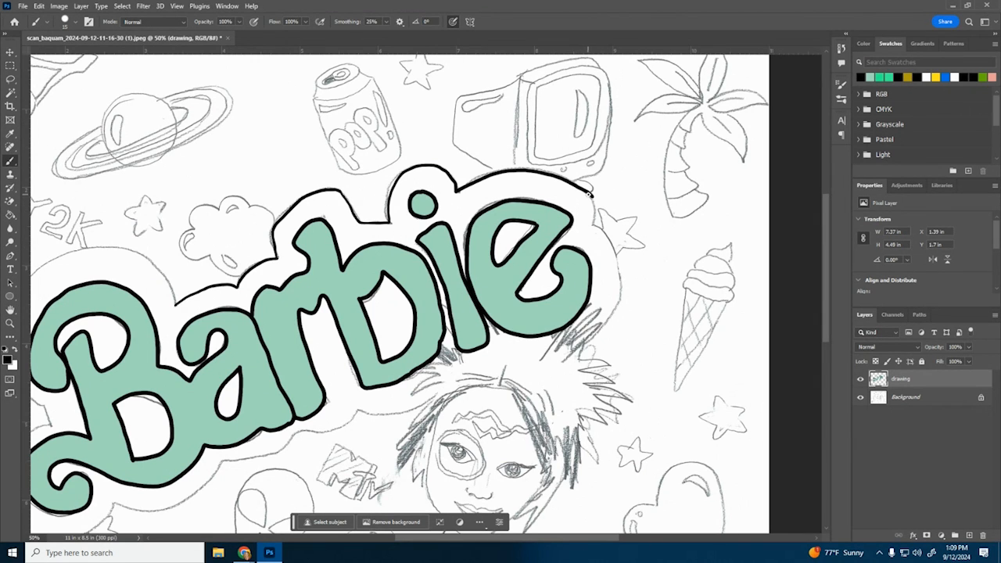
{"action": "left_click_drag", "start_coordinate": [591, 196], "coordinate": [591, 226]}
{"action": "key", "text": "ctrl+z"}
{"action": "mouse_move", "coordinate": [591, 194]}
{"action": "left_mouse_down"}
{"action": "mouse_move", "coordinate": [592, 225]}
{"action": "mouse_move", "coordinate": [613, 245]}
{"action": "mouse_move", "coordinate": [620, 288]}
{"action": "mouse_move", "coordinate": [612, 316]}
{"action": "mouse_move", "coordinate": [583, 344]}
{"action": "left_mouse_up"}
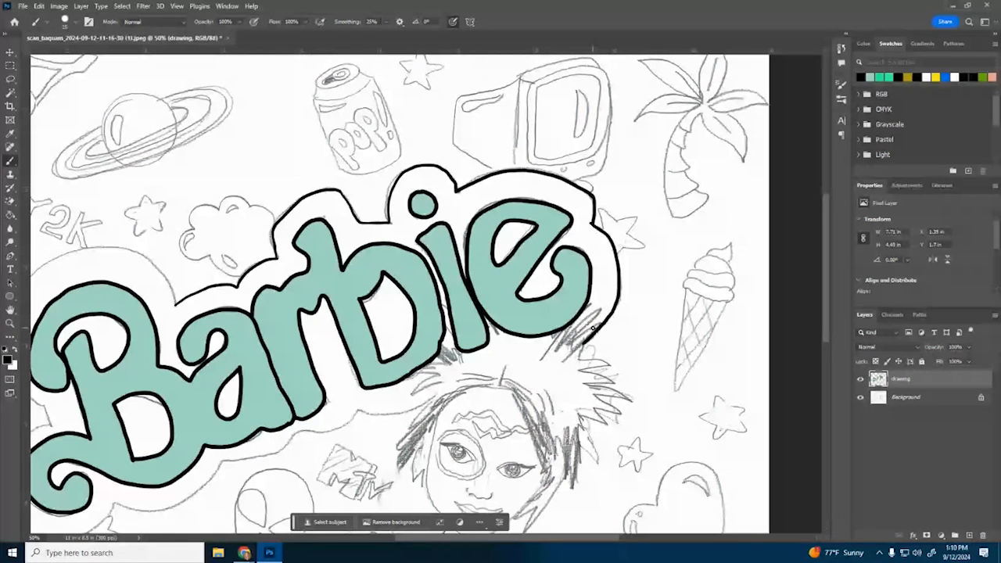
Hide the Background layer and examine the black outlines around the second b up close.
{"action": "scroll", "coordinate": [98, 389], "scroll_direction": "down", "scroll_amount": 3}
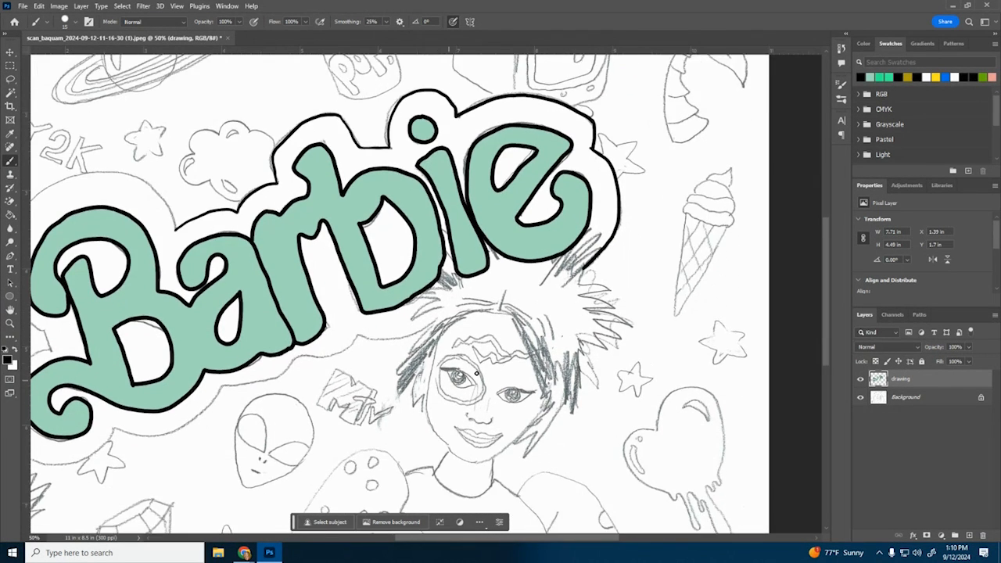
{"action": "left_click", "coordinate": [861, 399]}
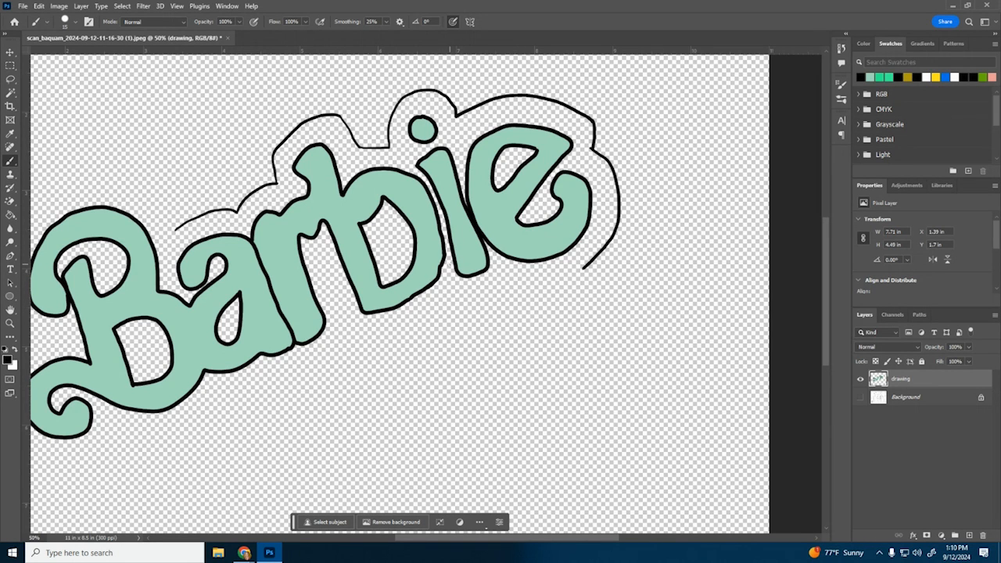
{"action": "key", "text": "z"}
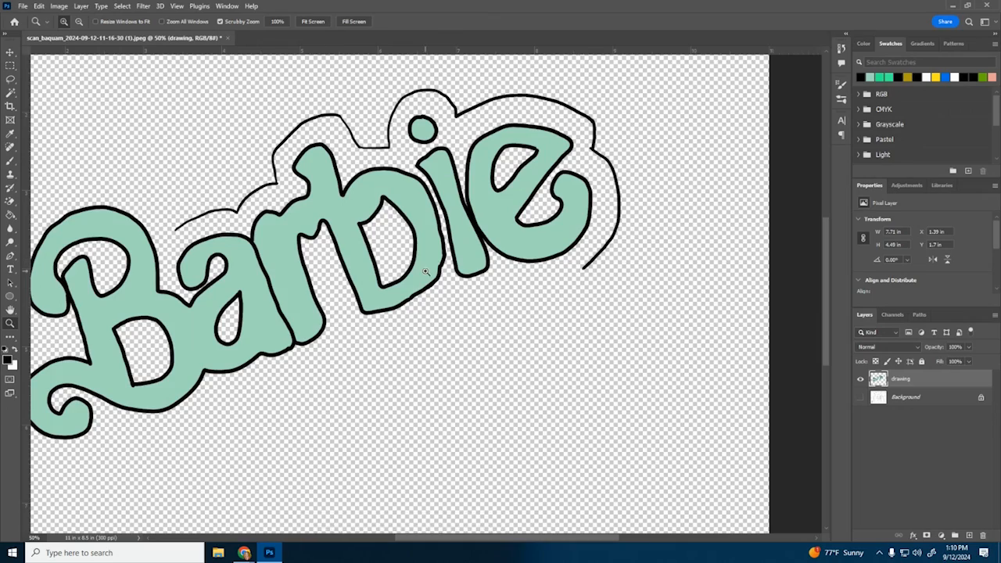
{"action": "left_click", "coordinate": [426, 272]}
{"action": "left_click", "coordinate": [453, 265]}
{"action": "left_click", "coordinate": [422, 254]}
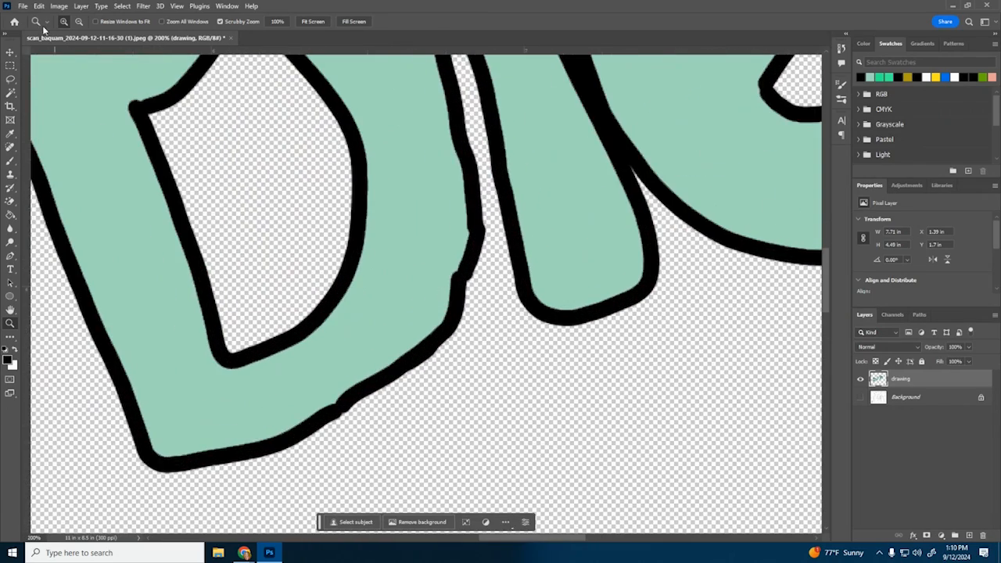
{"action": "left_click", "coordinate": [79, 22]}
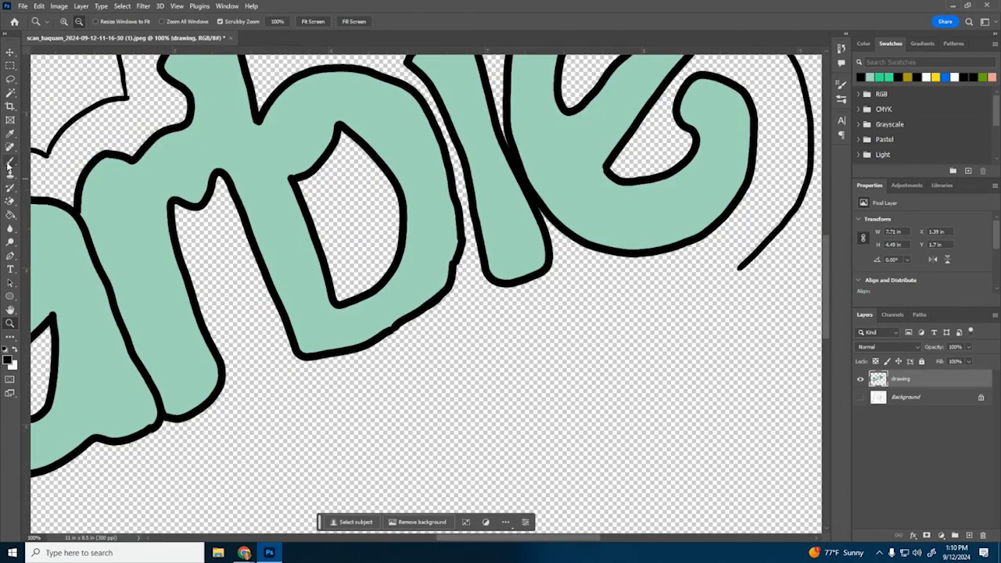
Erase the uneven black outline along the lower-right curve of the second b with the Eraser, and return to the Brush tool.
{"action": "right_click", "coordinate": [11, 202]}
{"action": "left_click", "coordinate": [47, 202]}
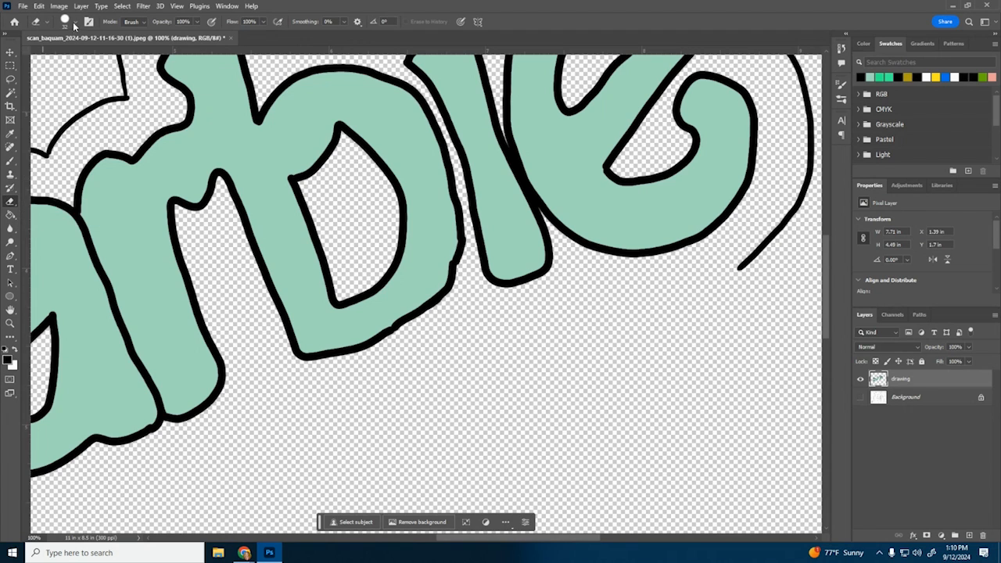
{"action": "left_click", "coordinate": [74, 23]}
{"action": "left_click", "coordinate": [75, 22]}
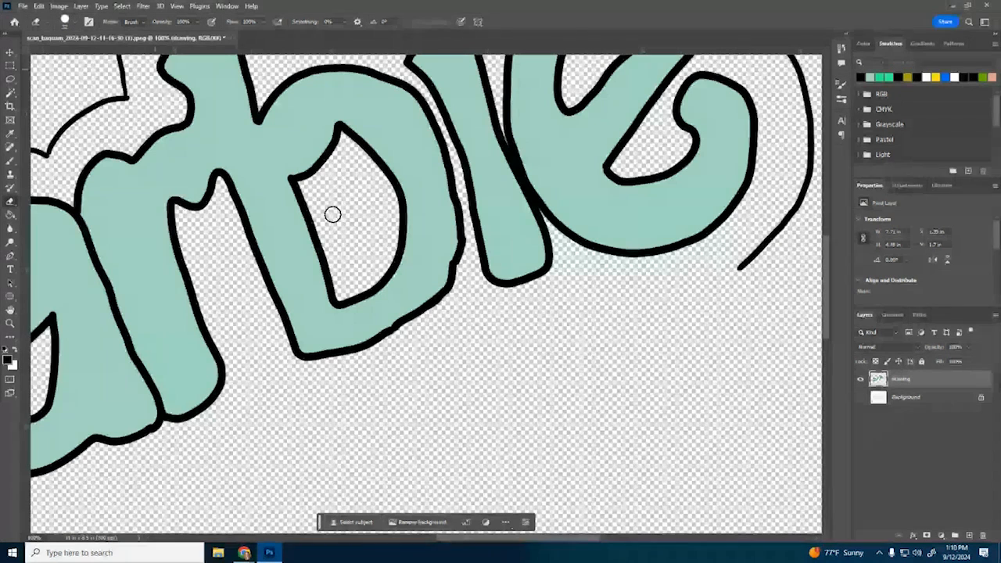
{"action": "mouse_move", "coordinate": [438, 252]}
{"action": "left_mouse_down"}
{"action": "mouse_move", "coordinate": [458, 236]}
{"action": "mouse_move", "coordinate": [457, 271]}
{"action": "mouse_move", "coordinate": [399, 324]}
{"action": "mouse_move", "coordinate": [451, 262]}
{"action": "left_mouse_up"}
{"action": "left_click", "coordinate": [10, 160]}
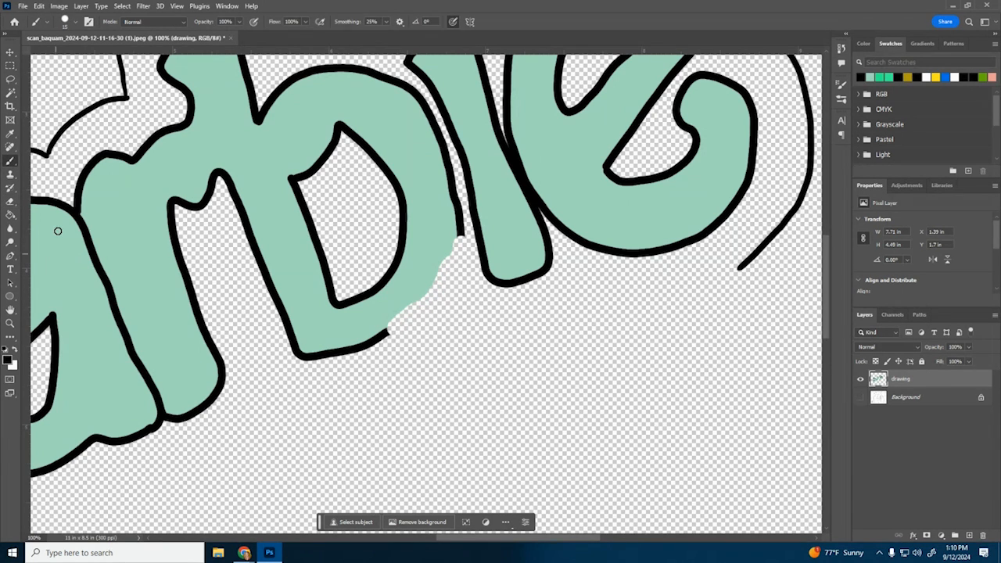
Redraw the black outline along the second b's lower-right curve and fill the gaps inside it with the green sampled from the letters.
{"action": "left_click_drag", "start_coordinate": [460, 228], "coordinate": [459, 245]}
{"action": "key", "text": "ctrl+z"}
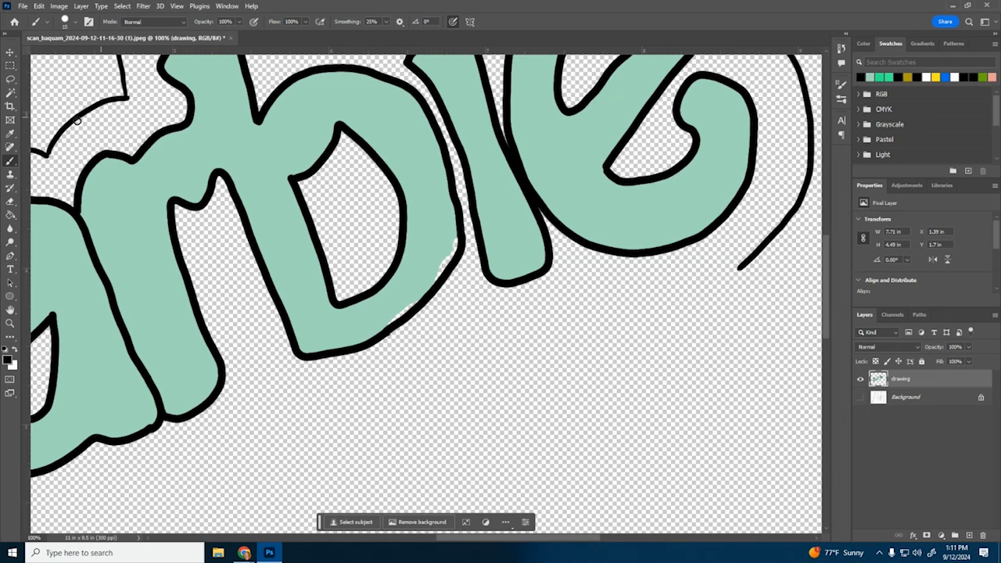
{"action": "left_click", "coordinate": [10, 135]}
{"action": "left_click", "coordinate": [11, 338]}
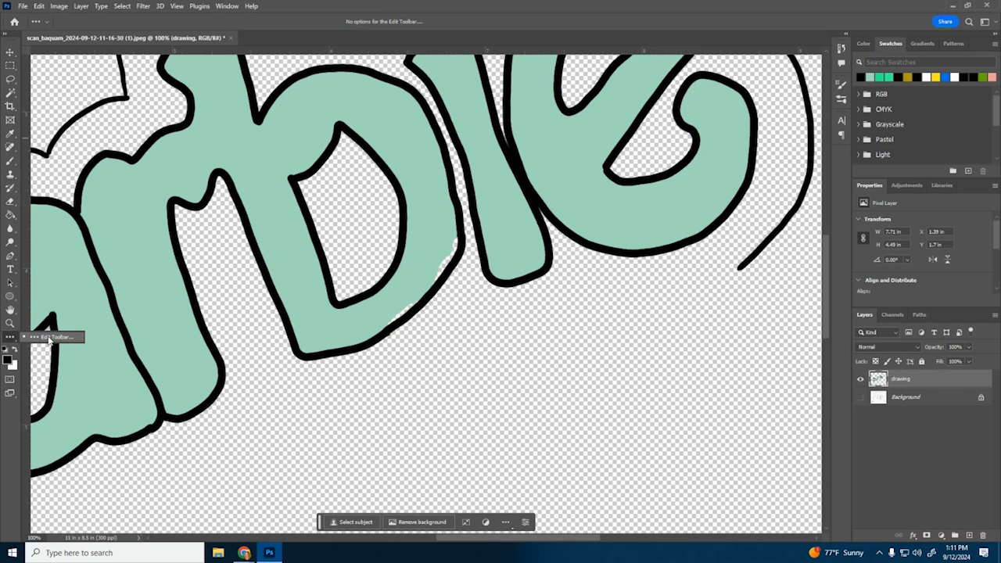
{"action": "left_click", "coordinate": [10, 337]}
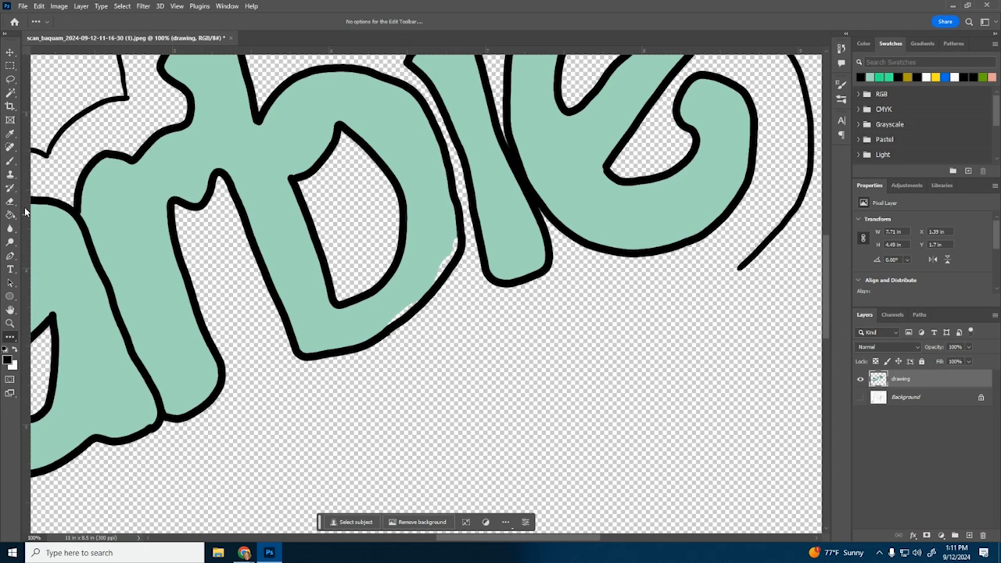
{"action": "left_click", "coordinate": [11, 136]}
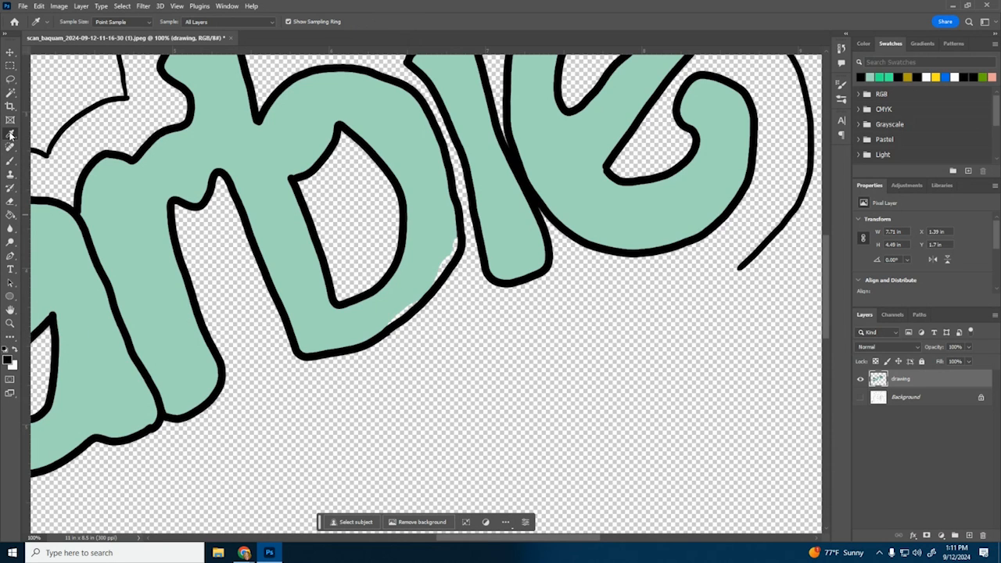
{"action": "left_click", "coordinate": [227, 138]}
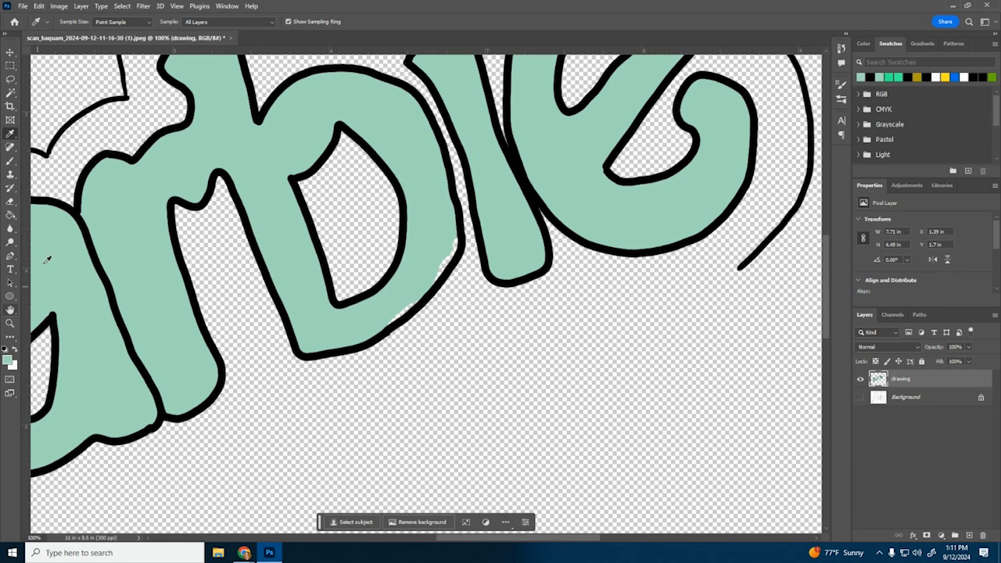
{"action": "left_click", "coordinate": [12, 215]}
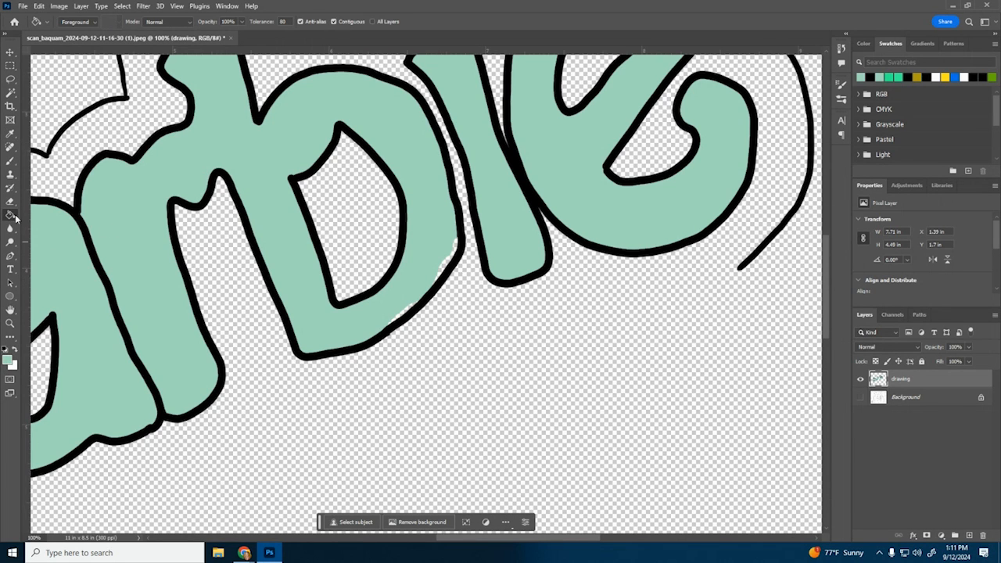
{"action": "left_click", "coordinate": [446, 263]}
{"action": "left_click", "coordinate": [407, 313]}
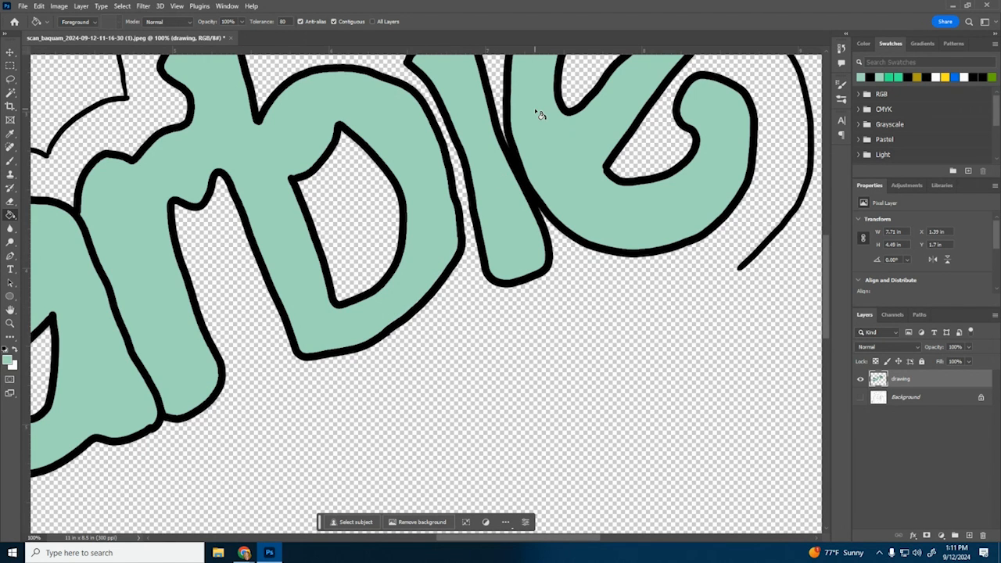
Compare the whole drawing with and without the Background sketch, and leave the Background layer shown.
{"action": "left_click", "coordinate": [10, 323]}
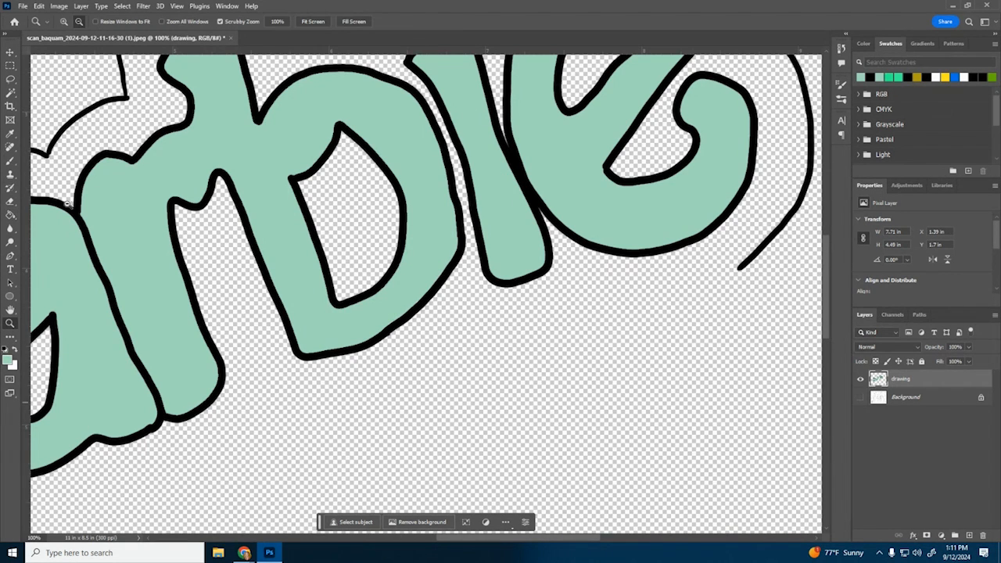
{"action": "left_click", "coordinate": [506, 248]}
{"action": "left_click", "coordinate": [508, 248]}
{"action": "left_click", "coordinate": [512, 248]}
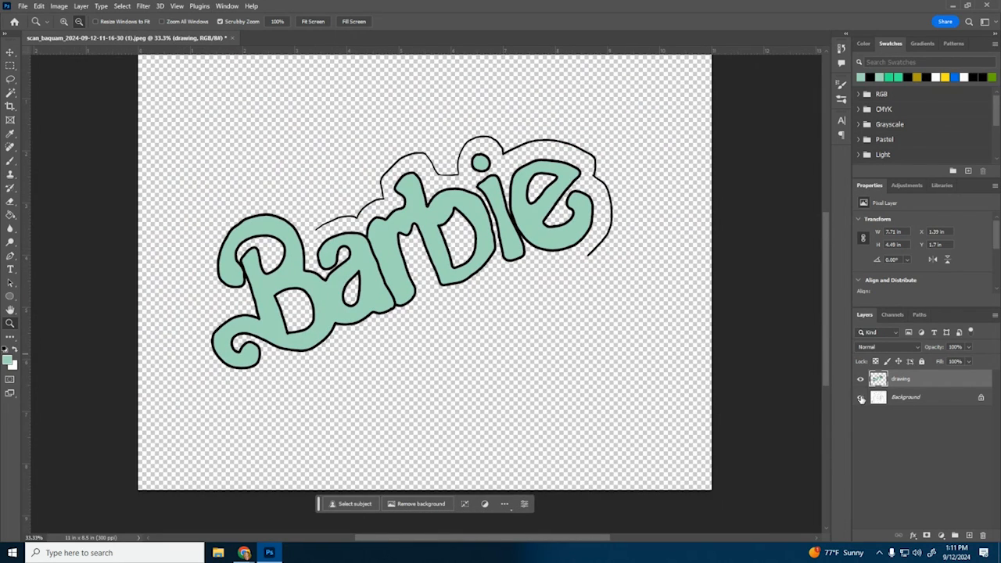
{"action": "left_click", "coordinate": [861, 397]}
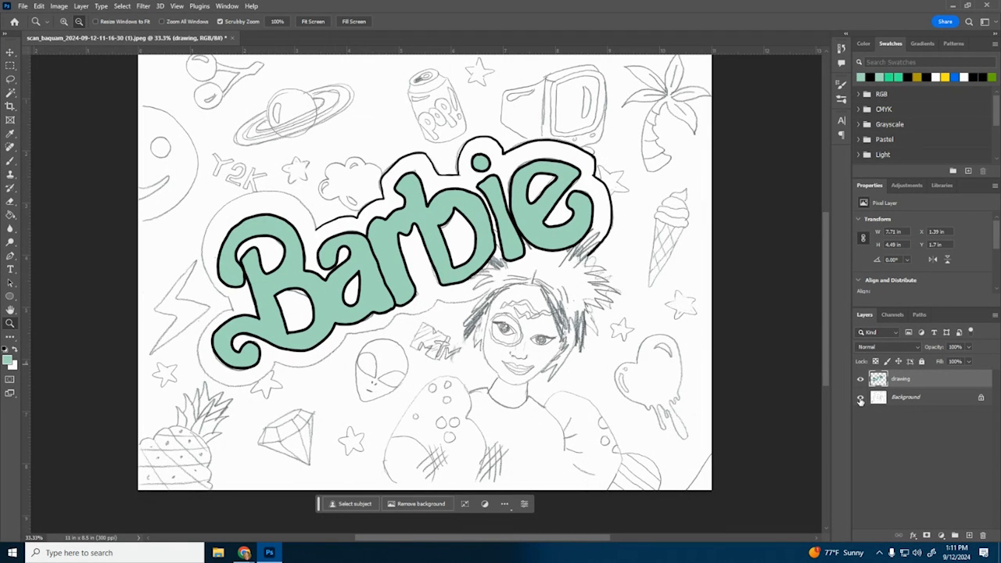
{"action": "left_click", "coordinate": [860, 397]}
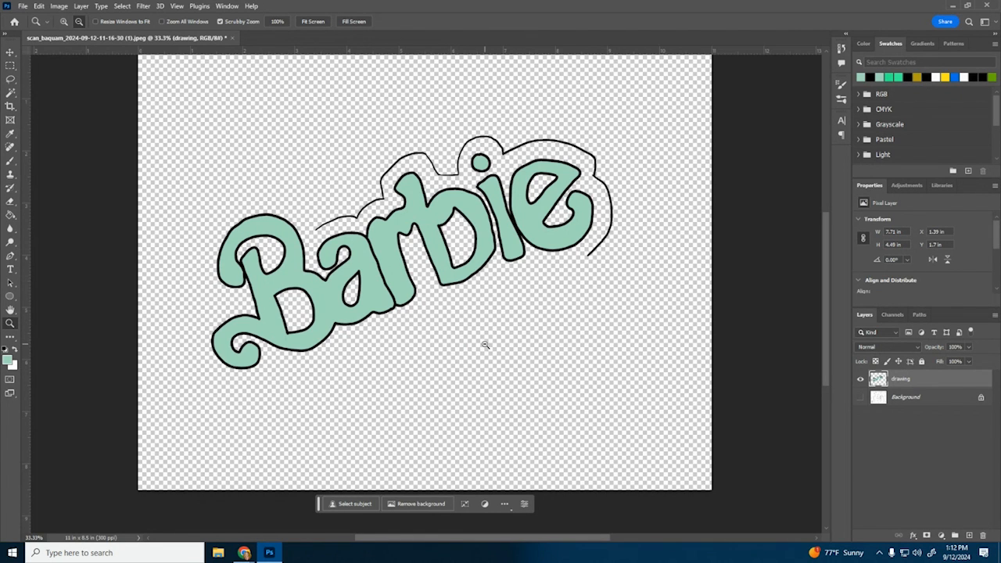
{"action": "left_click", "coordinate": [860, 397]}
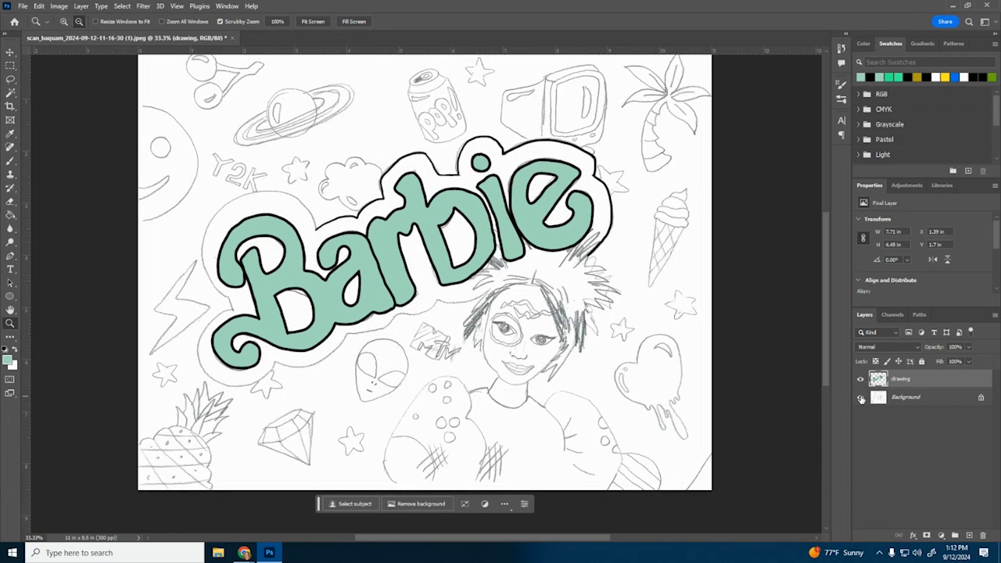